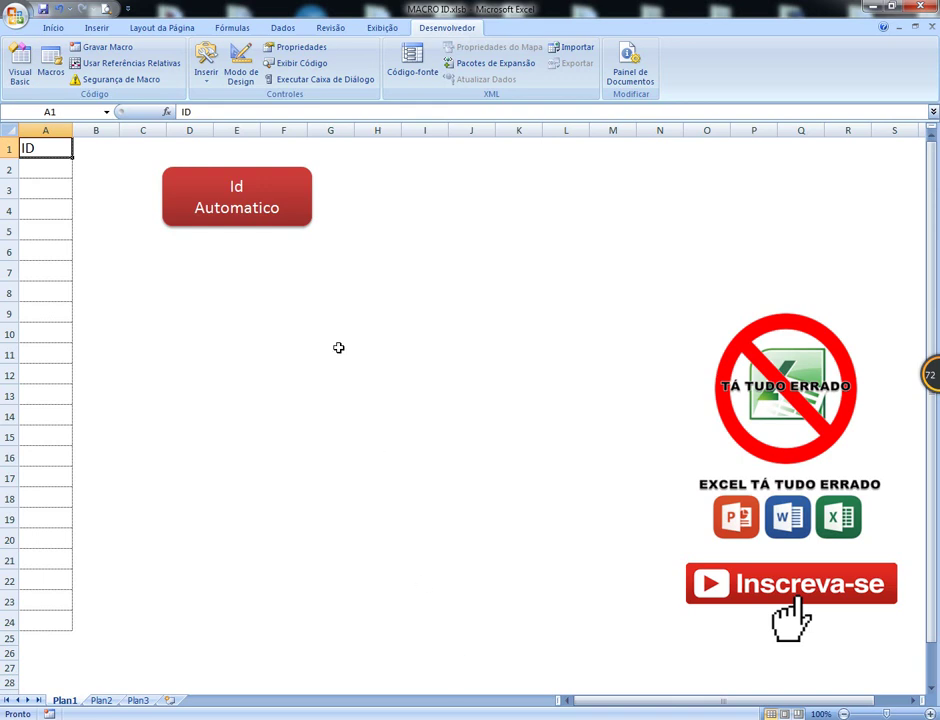
- Run the Id Automatico button thirteen times so A2:A14 holds IDs 1 through 13
click(293, 224)
click(292, 225)
click(291, 225)
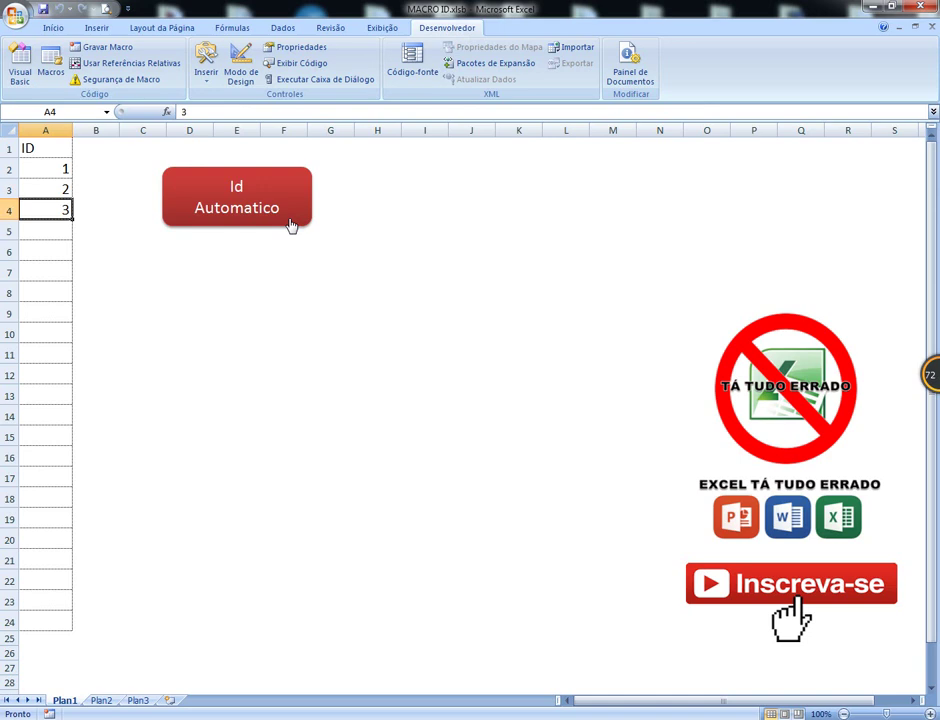
click(291, 225)
click(291, 225)
click(291, 225)
click(291, 225)
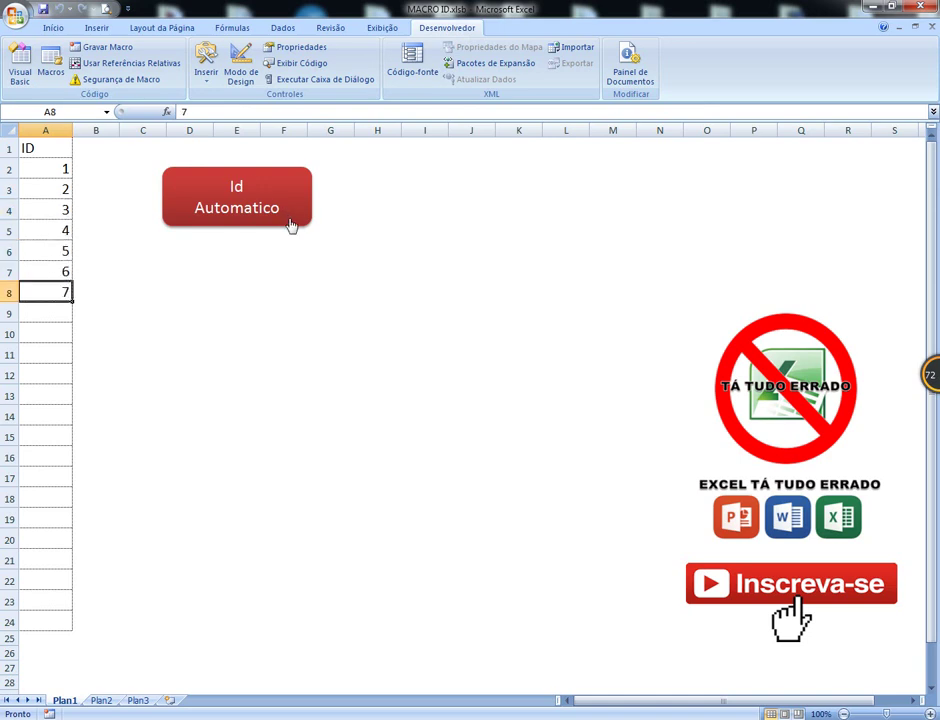
click(291, 225)
click(291, 225)
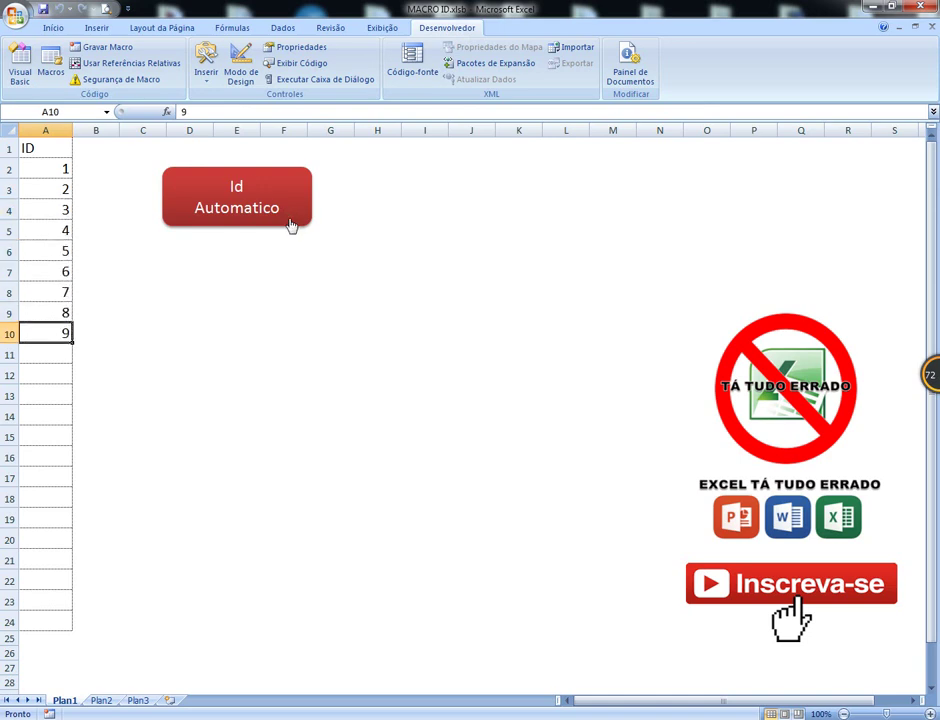
click(291, 225)
click(291, 225)
click(291, 225)
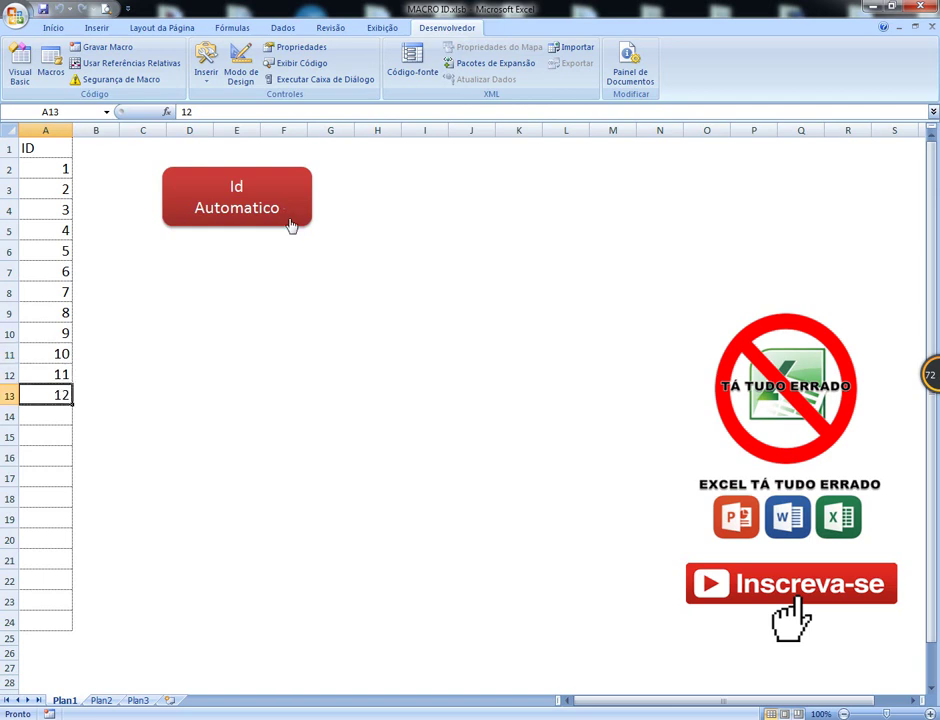
click(291, 225)
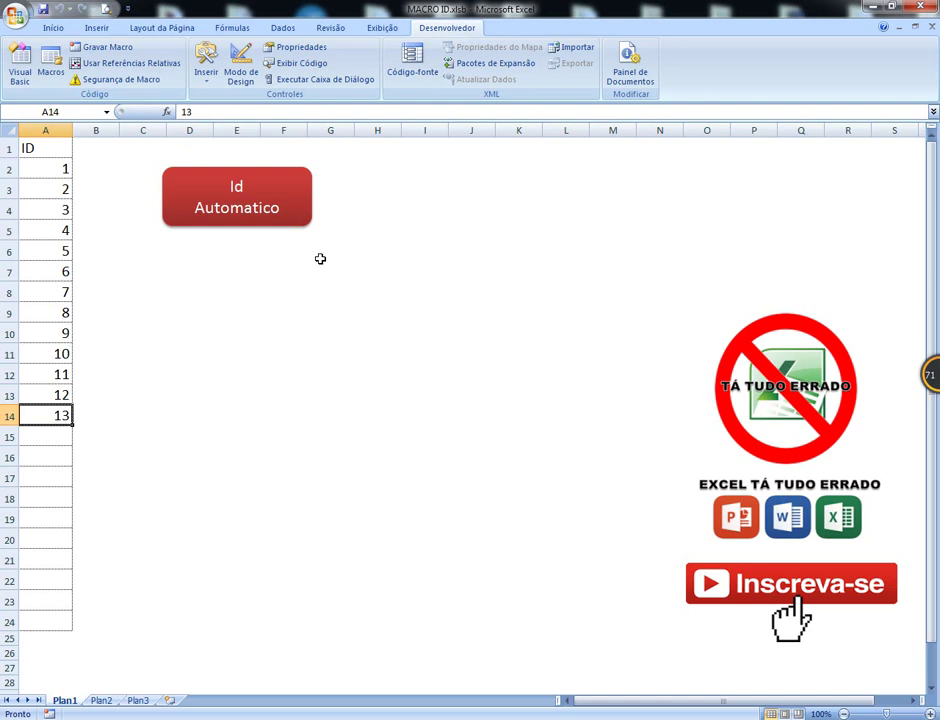
- Open the VBA editor maximized and insert a new blank module
key(alt+F11)
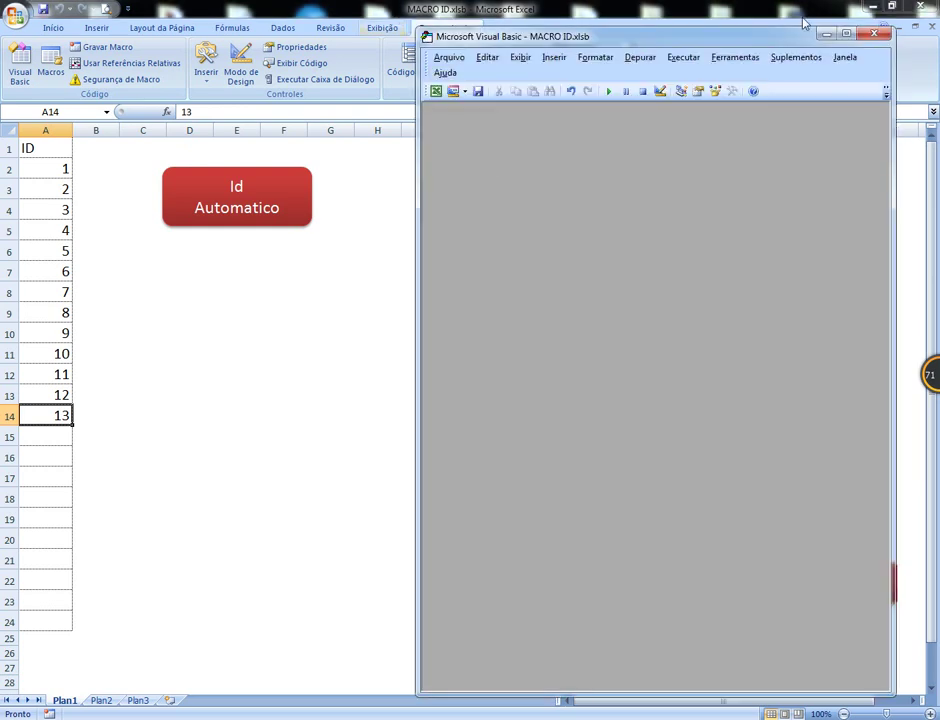
click(846, 34)
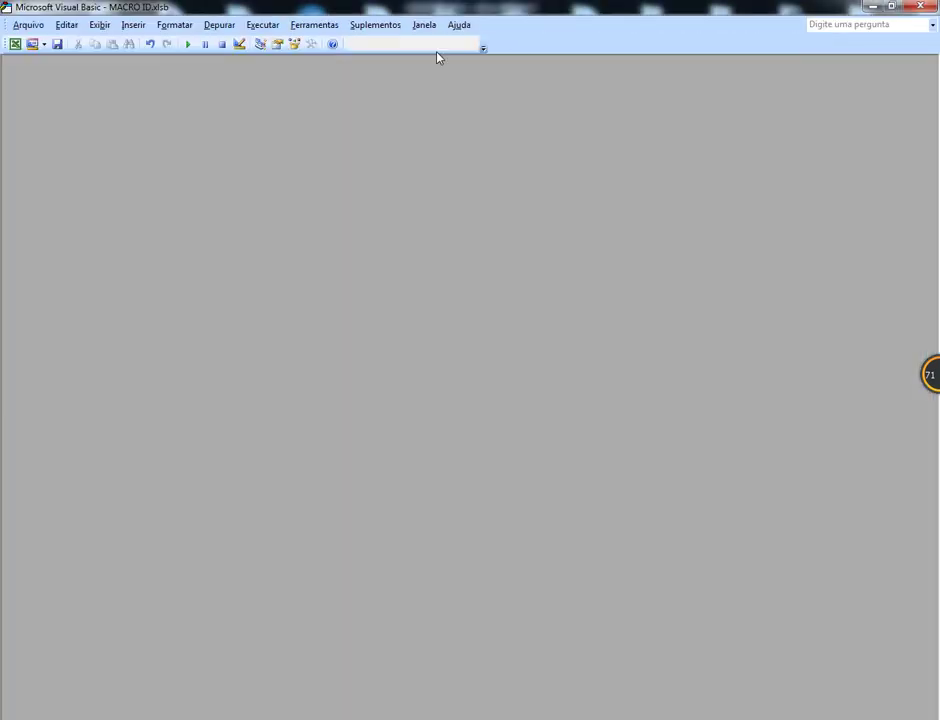
click(131, 25)
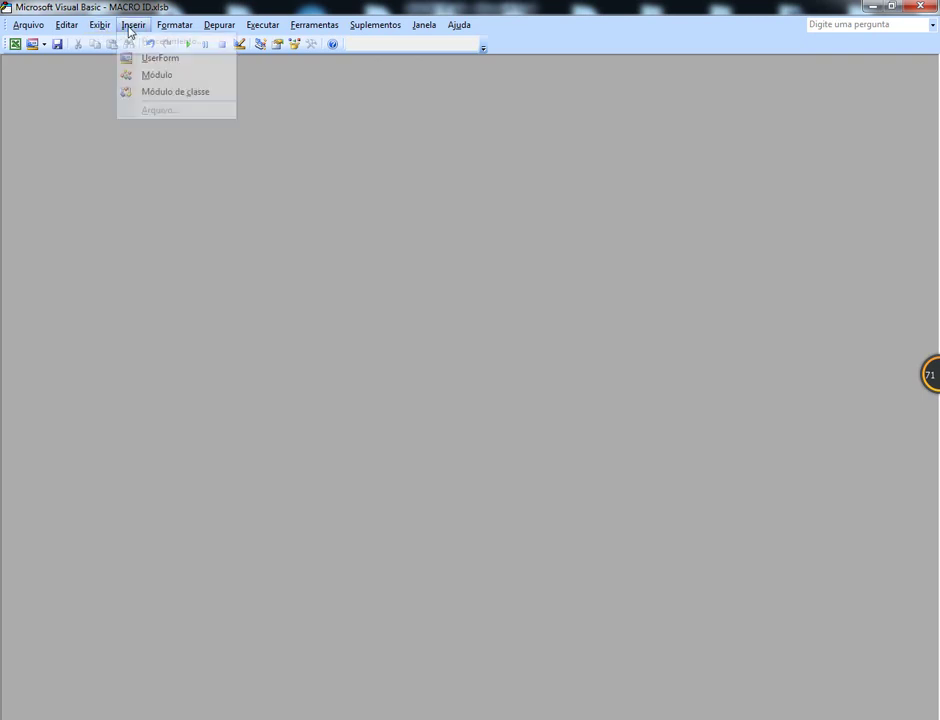
click(157, 75)
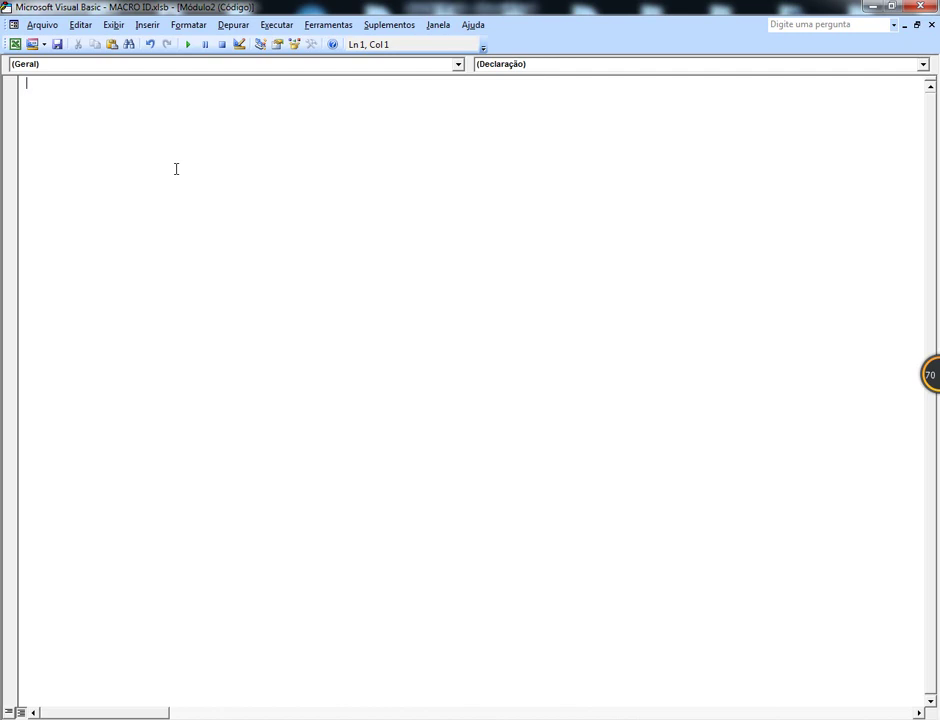
- Declare Dim Contador As Integer, Dim Linha As Integer and Dim W As Worksheet
text(dim )
text(Contad)
text(or as int)
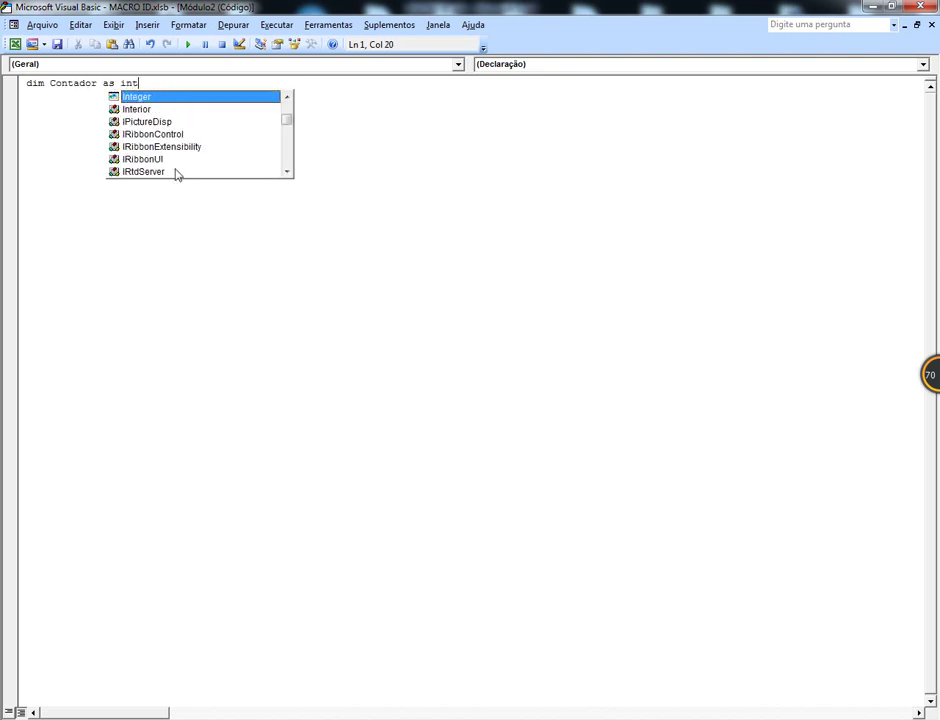
text(e)
key(Tab)
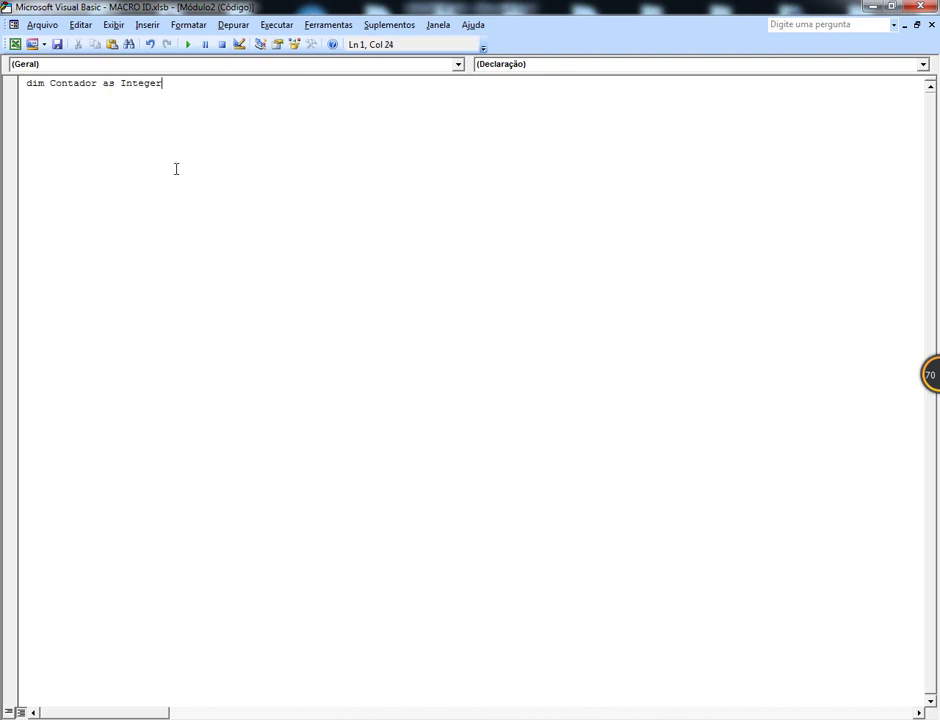
key(Return)
text(dim )
text(Linha as )
text(inte)
key(Tab)
key(Return)
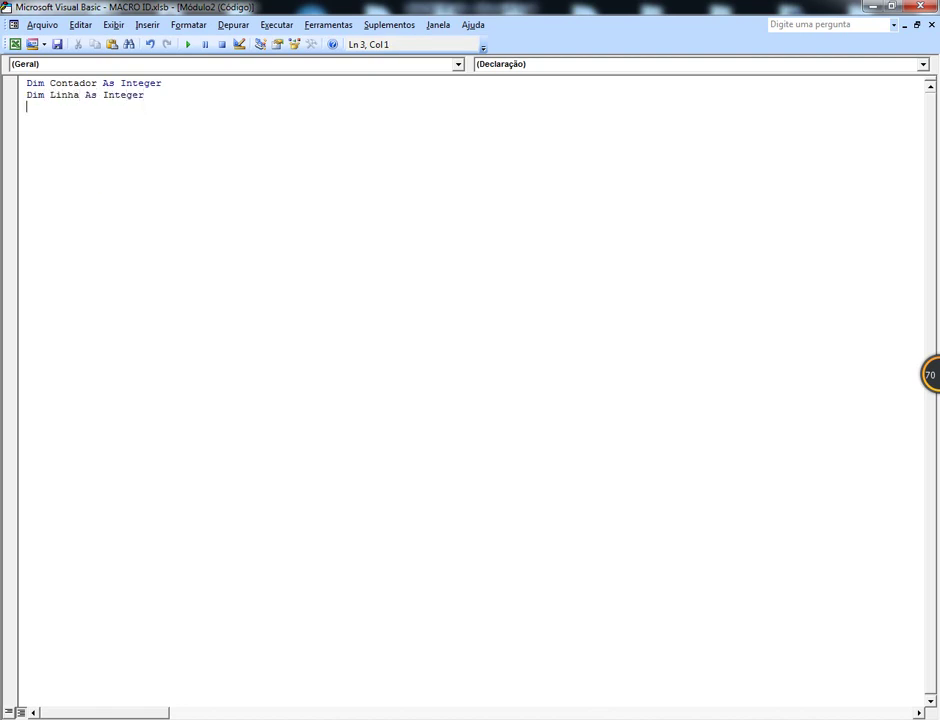
key(Return)
text(Dim W )
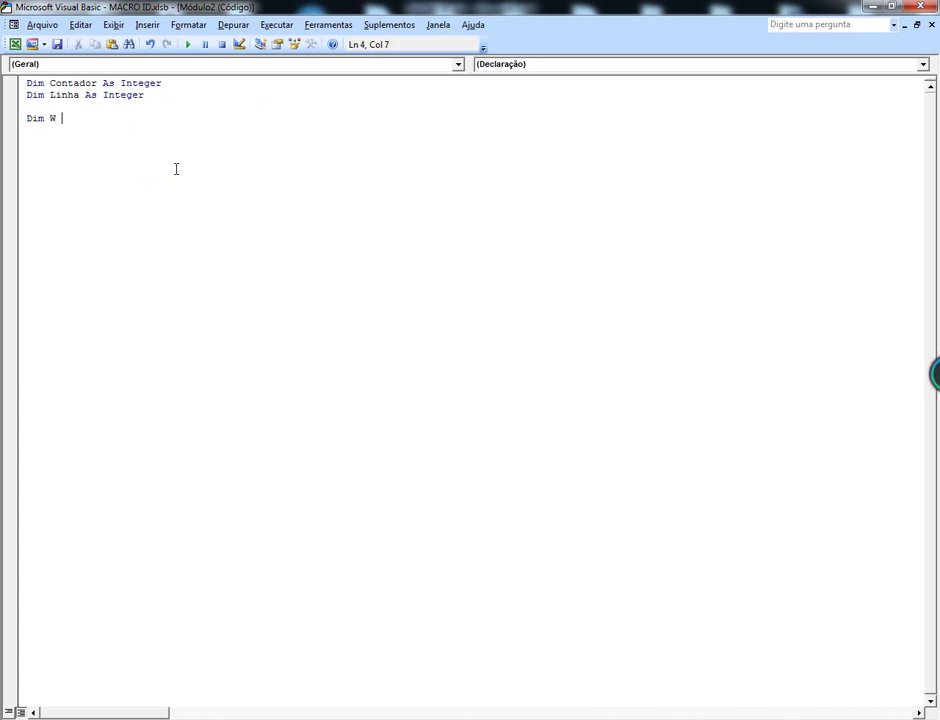
text(as wor)
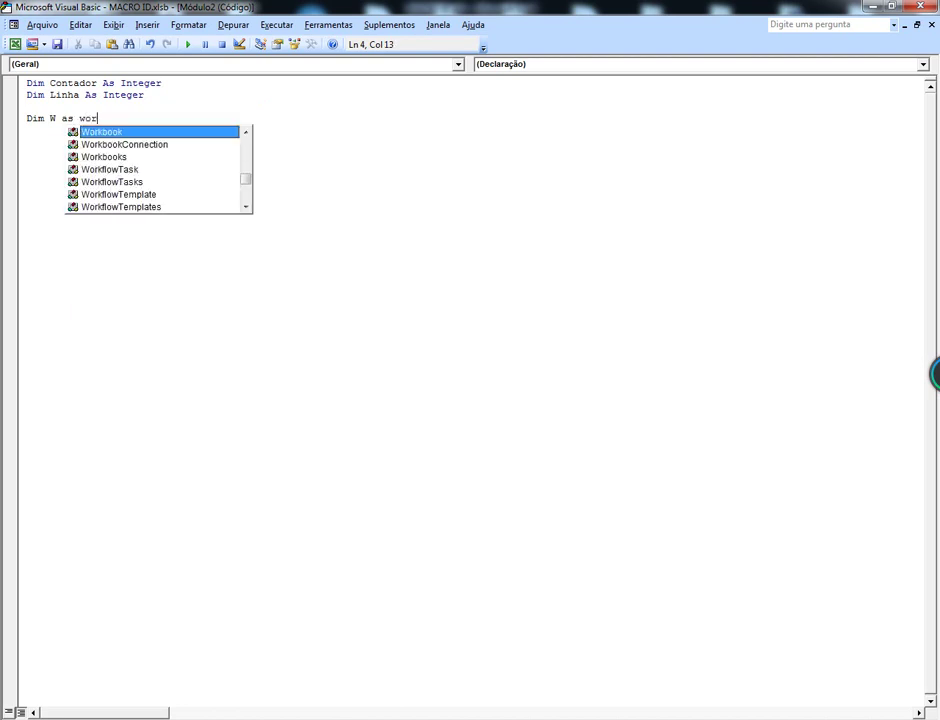
text(ksh)
key(Tab)
key(Return)
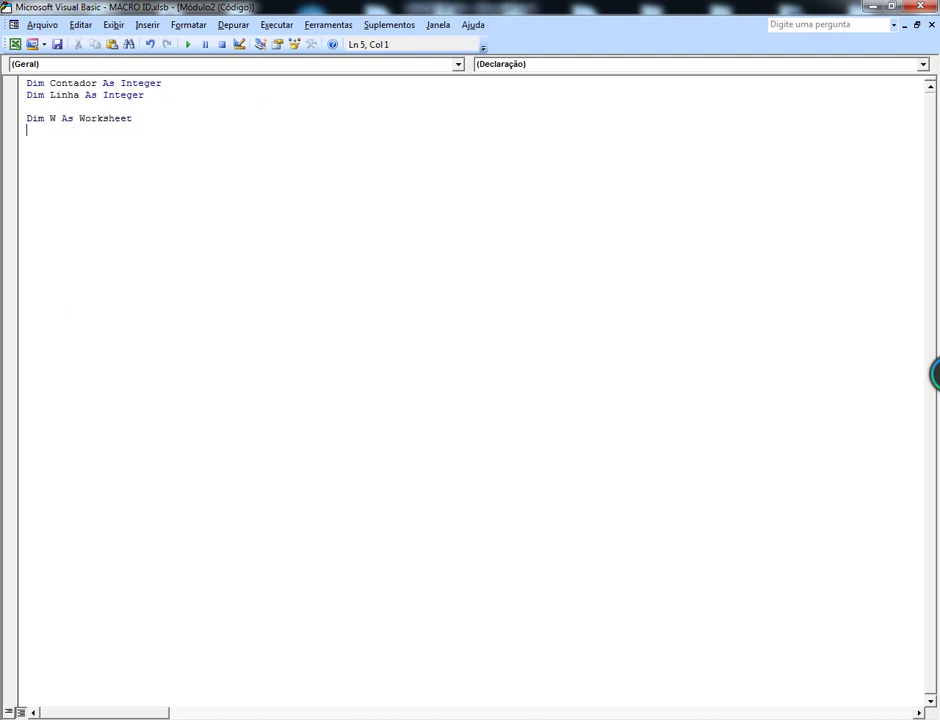
- Add the lines Set W = Sheets("Plan1"), Linha = 2 and W.Select
key(Return)
text(set)
text( w= sh)
text(eets)
text((")
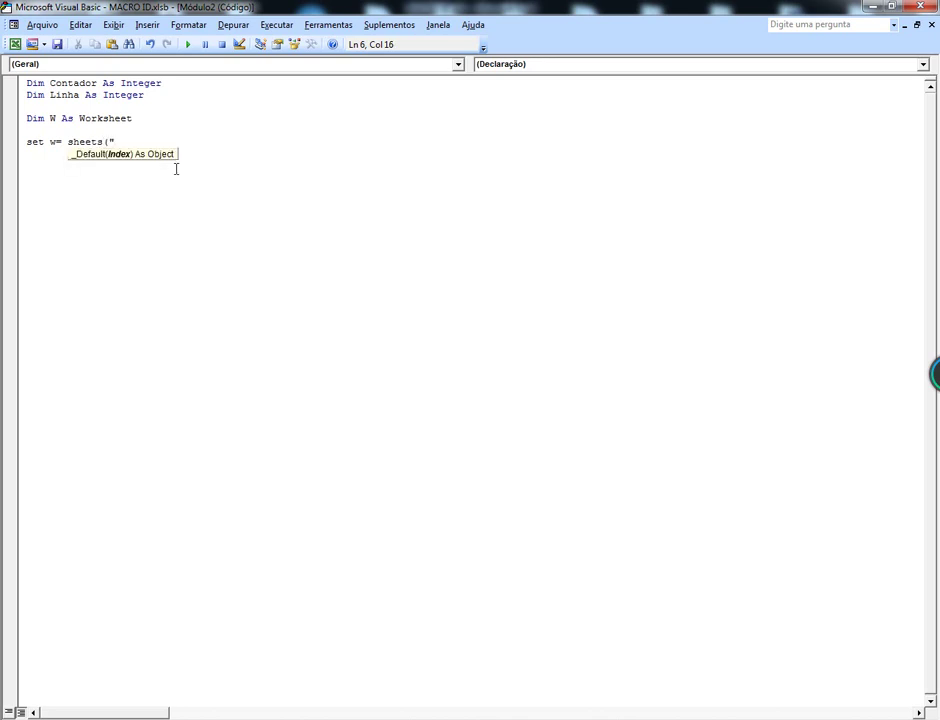
text(Plan)
text(1")
text())
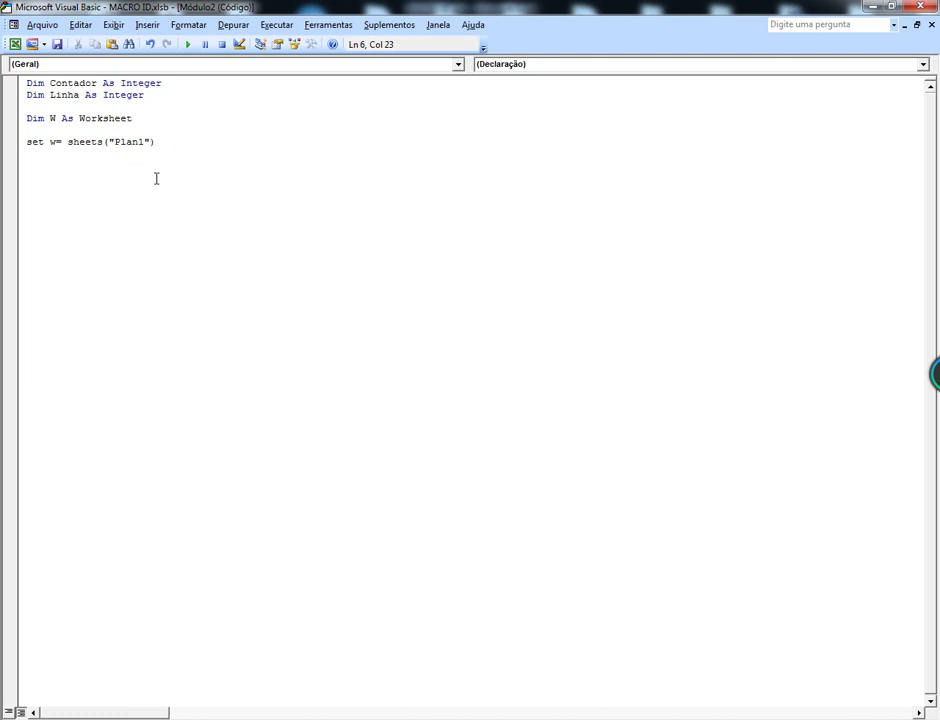
key(Return)
text(l)
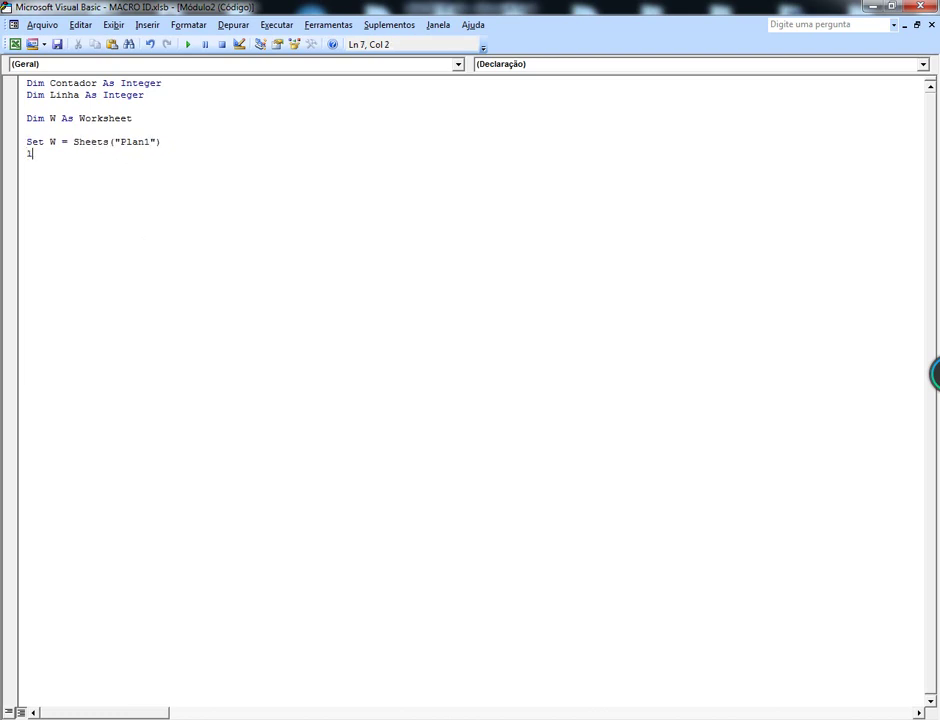
text(inha)
text( =2)
key(Return)
key(Return)
text(w.se)
text(lect)
key(Return)
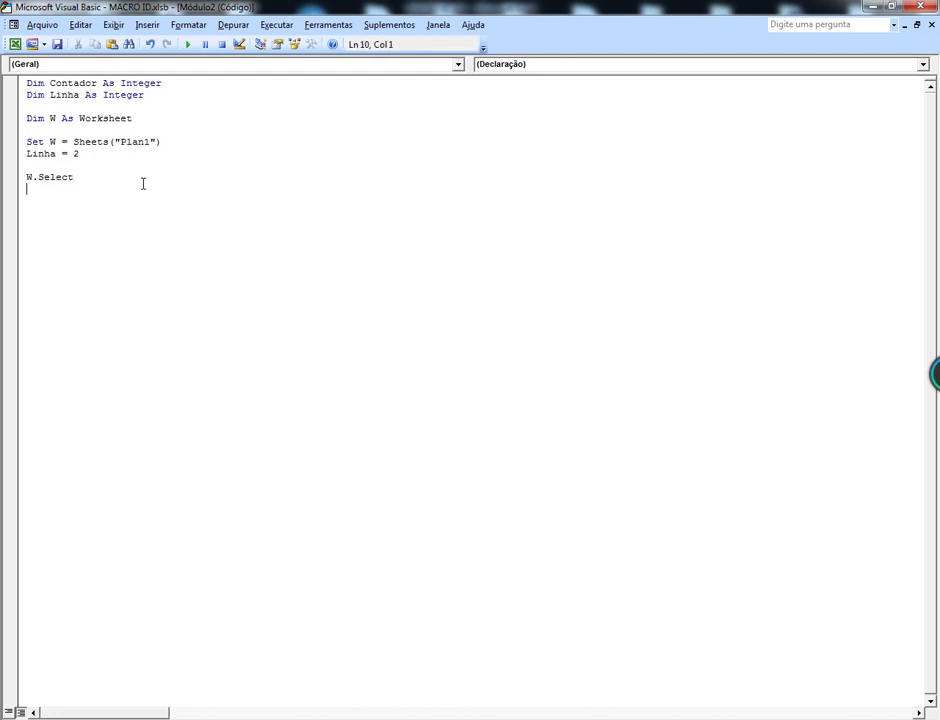
- Add a With W … End With block, correcting the misspelled End With
key(Return)
text(w)
text(ith w)
key(Return)
key(Return)
key(Return)
key(Return)
text(en)
text(e)
key(BackSpace)
text(d )
text(w)
text(tih)
drag(51, 248, 62, 249)
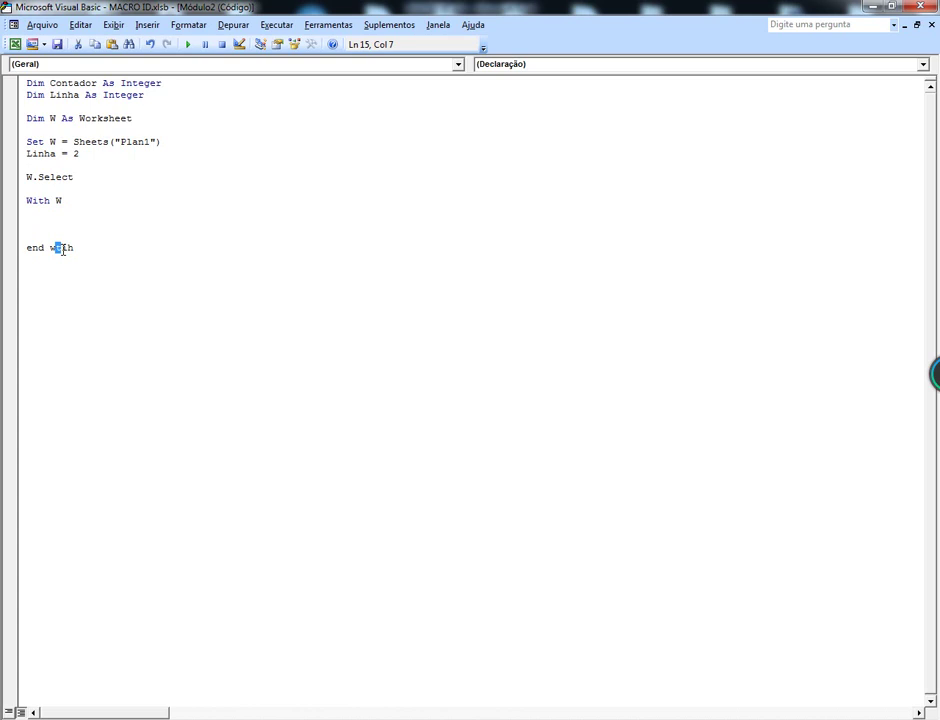
text(wi)
text(th)
- Inside the With block, add Range("A1048576").Select after removing a stray dot
click(50, 215)
text(.)
double_click(34, 212)
key(BackSpace)
key(Return)
text(rang)
text(e()
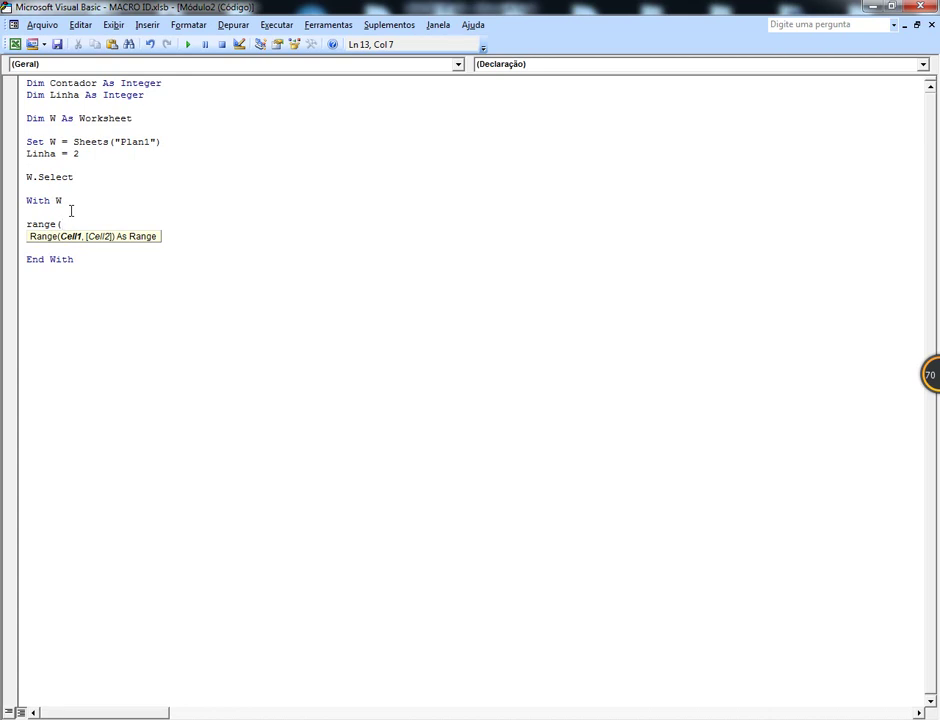
text("A)
text(1)
text(04)
text(85)
text(7)
text(6")
text())
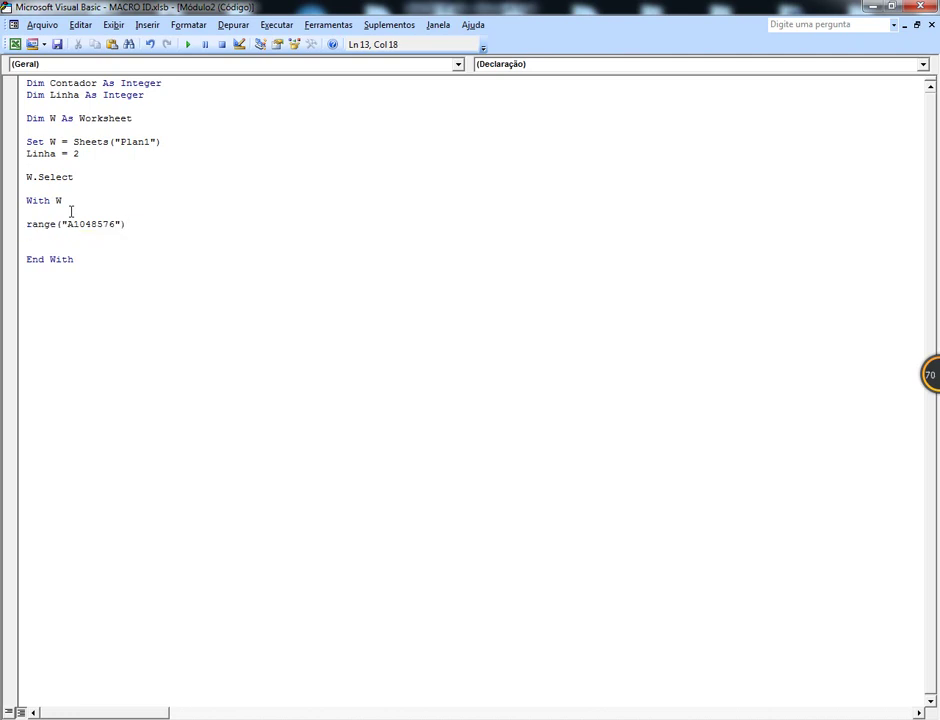
text(.se)
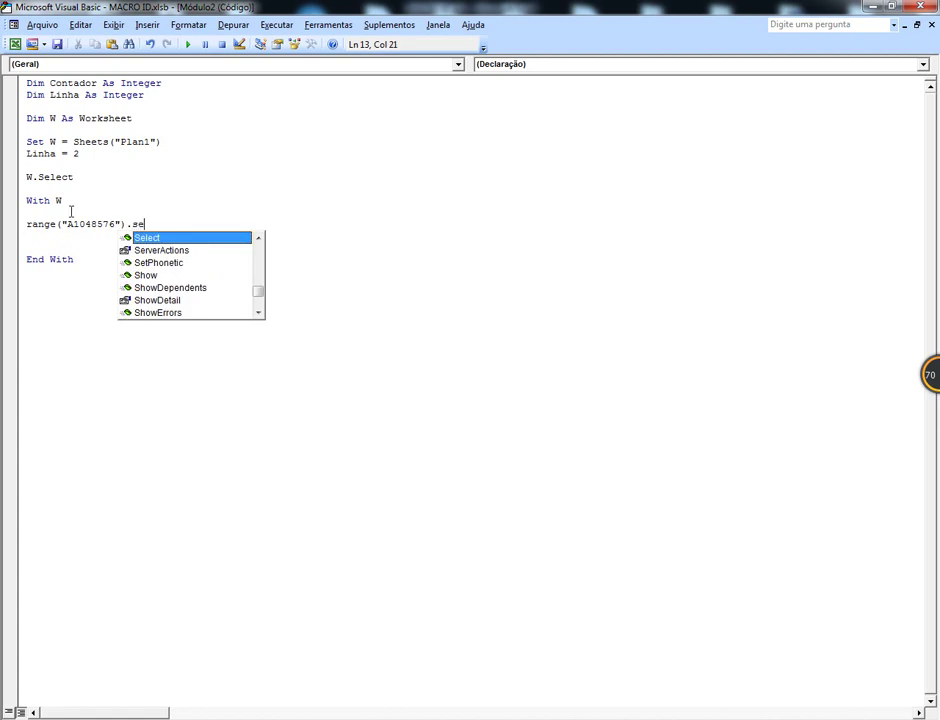
text(l)
key(Tab)
key(Return)
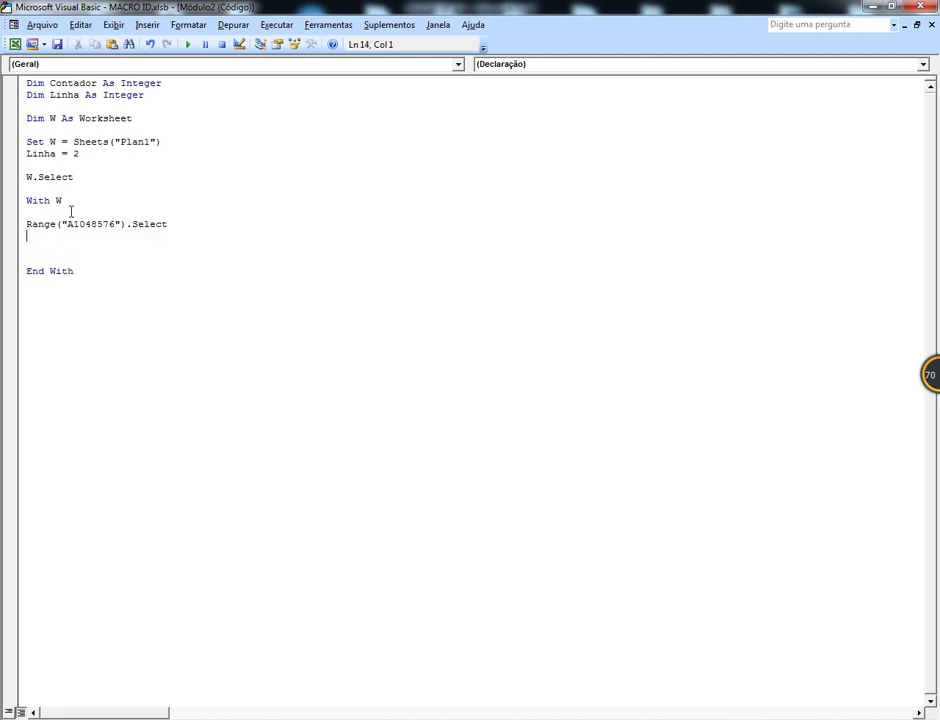
- Add Selection.End(xlUp).Select and begin the line If activecel = "
text(s)
text(electi)
text(on)
text(.end)
text(()
text(xlup)
text())
text(.se)
text(lect)
key(Return)
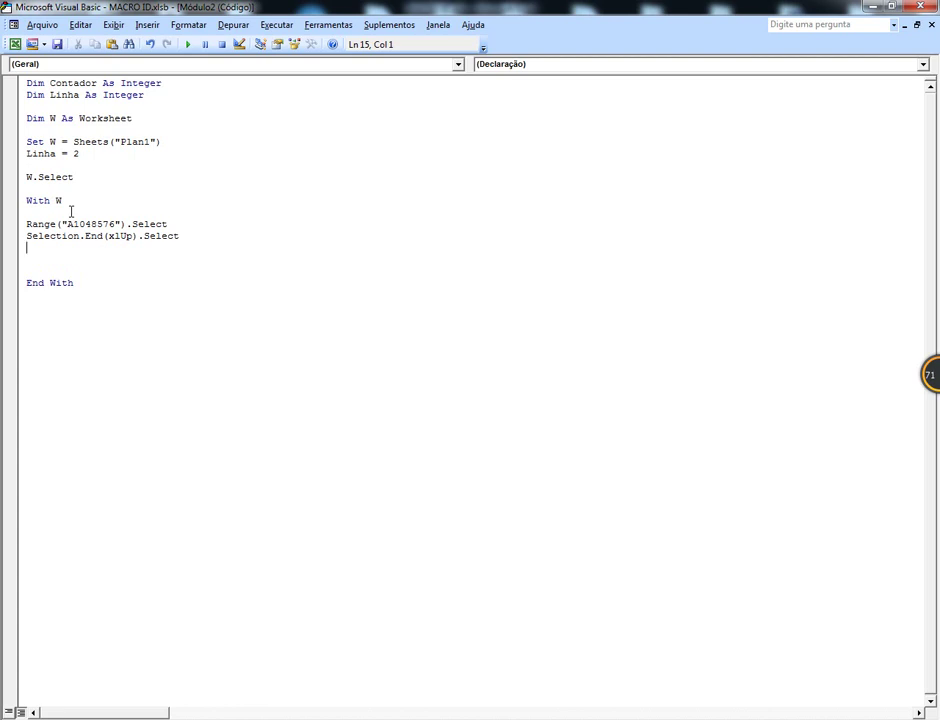
text(if)
text( act)
text(ive)
text(cel =)
text(")
- Confirm A1 reads ID on the sheet, then complete the condition If activecel = "ID" Then
click(15, 44)
click(42, 150)
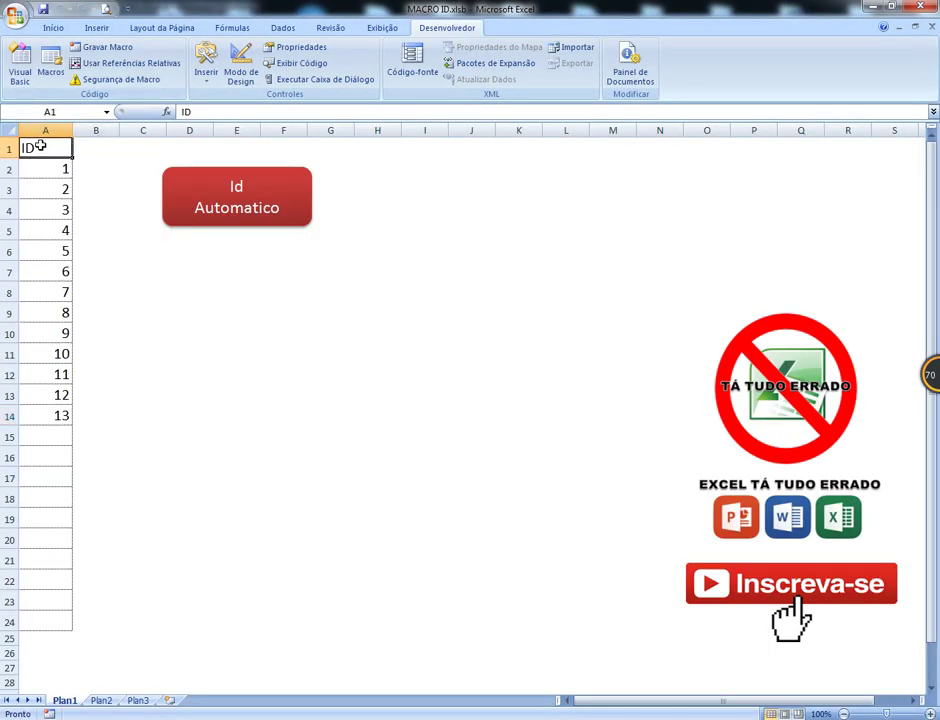
click(25, 65)
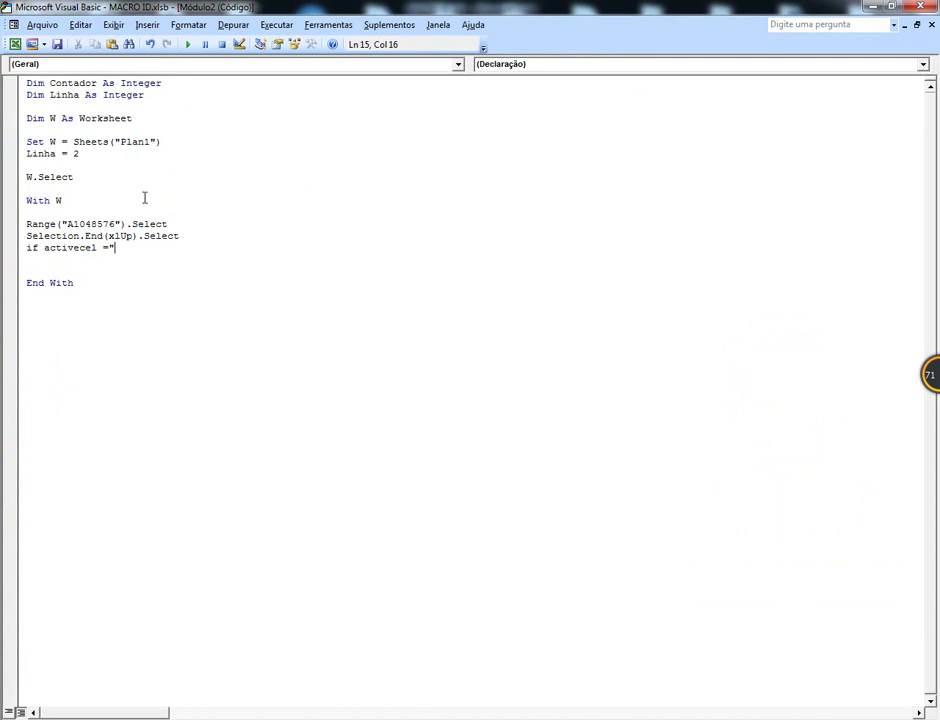
text(ID)
text(")
text( THEN)
key(Return)
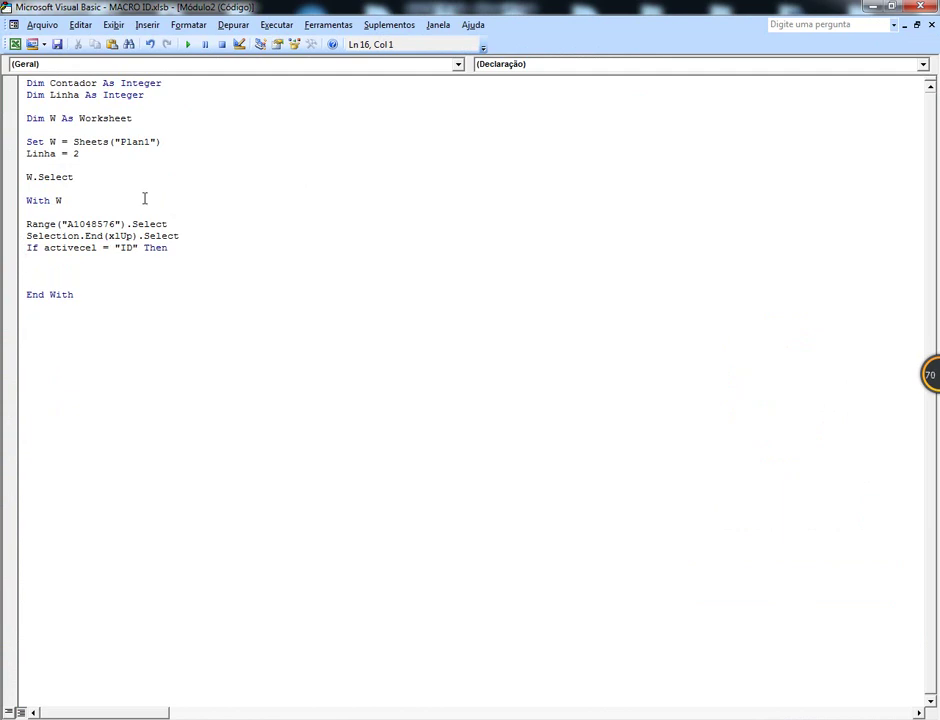
- Add Contador = 0, then Else with Contador = ActiveCell.Value
text(CONTADOR )
text(= 0)
key(Return)
text(ELSE)
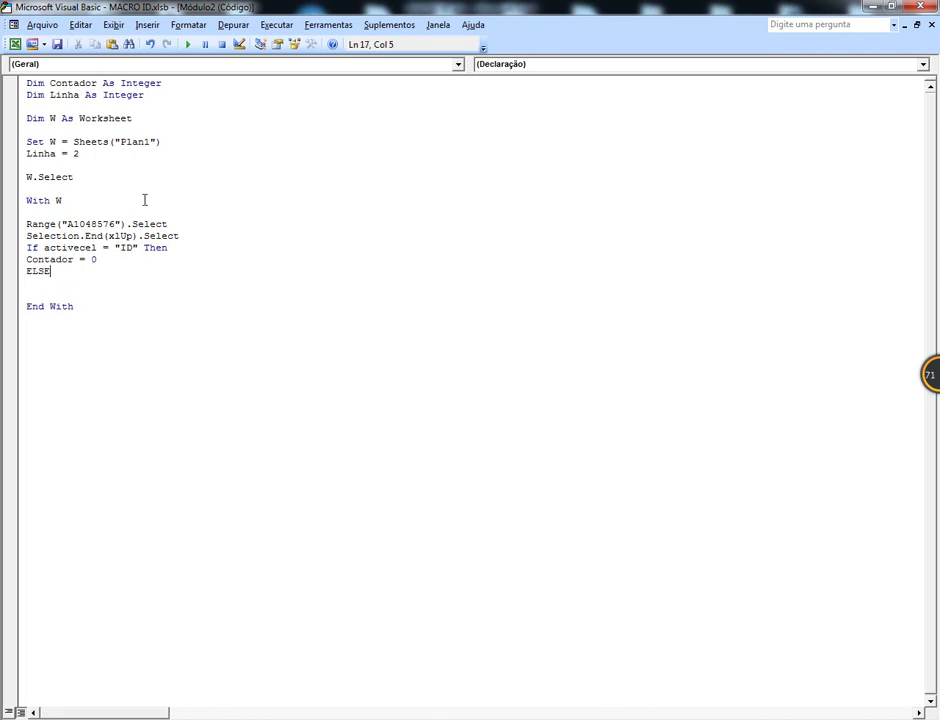
key(Return)
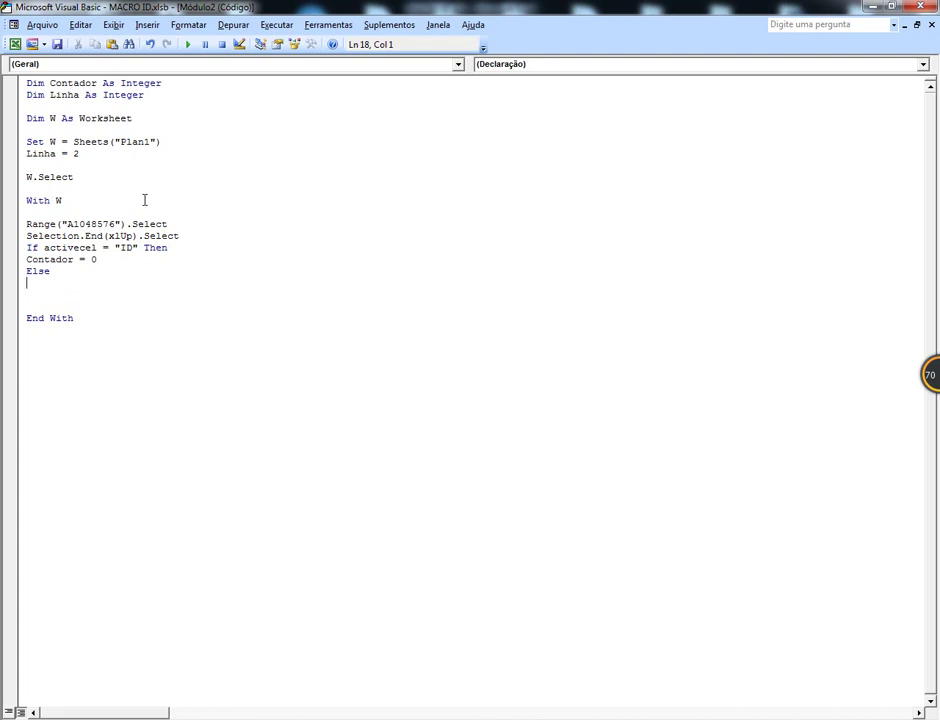
text(COT)
key(BackSpace)
text(NT)
text(ADOR)
text( =)
text( AC)
text(TIVECE)
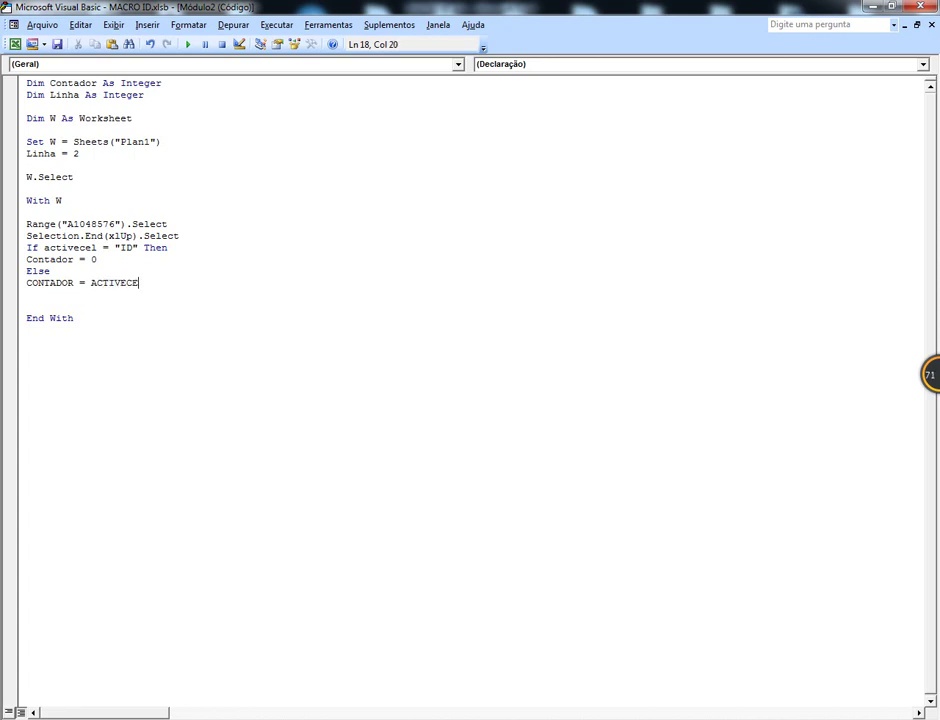
text(LL.)
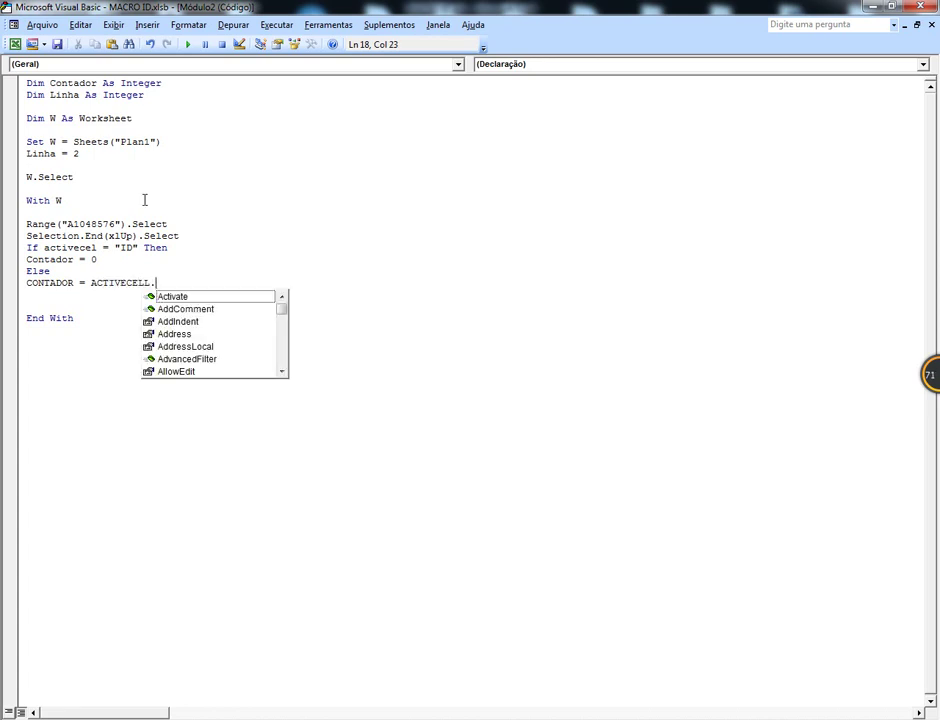
text(VALUE)
key(Return)
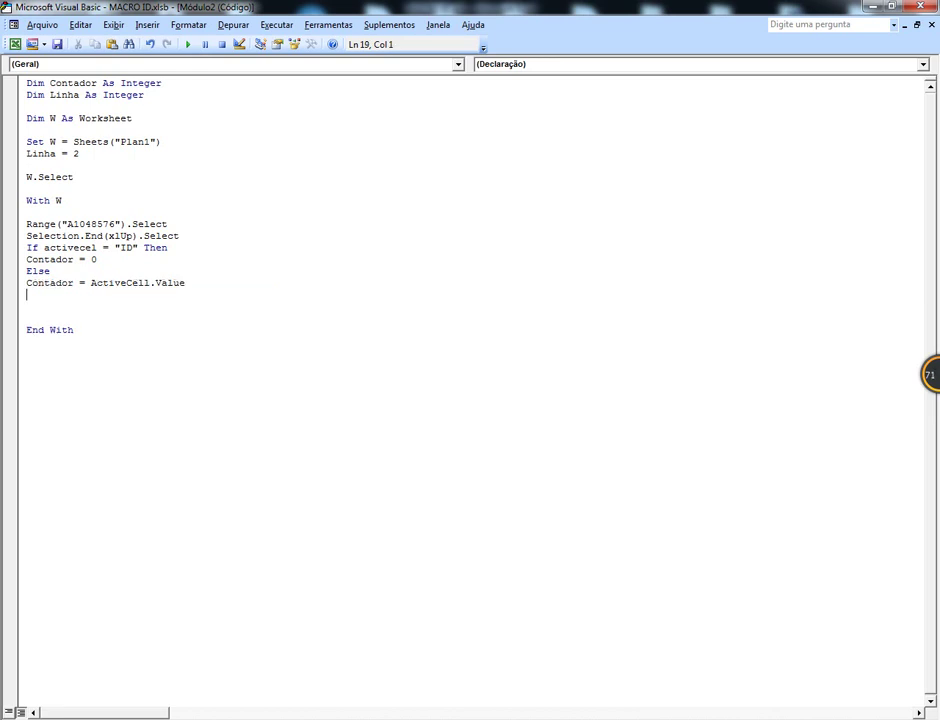
key(Return)
- Close the block with End If and add Contador = Contador + 1
text(END IF)
key(Return)
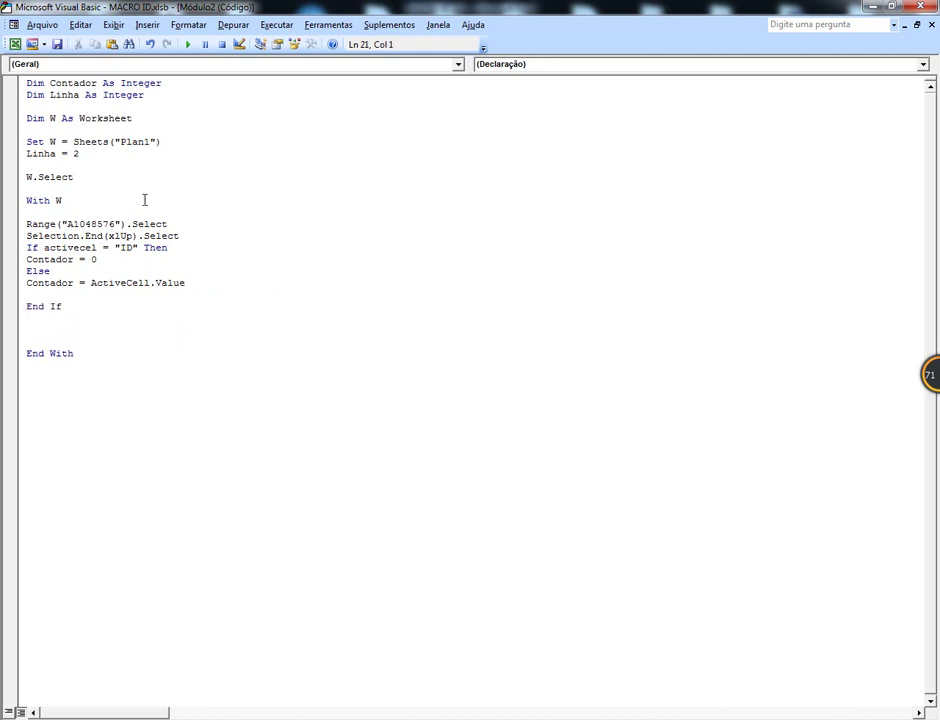
text(CONTADO)
text(R = CONT)
text(ADOR )
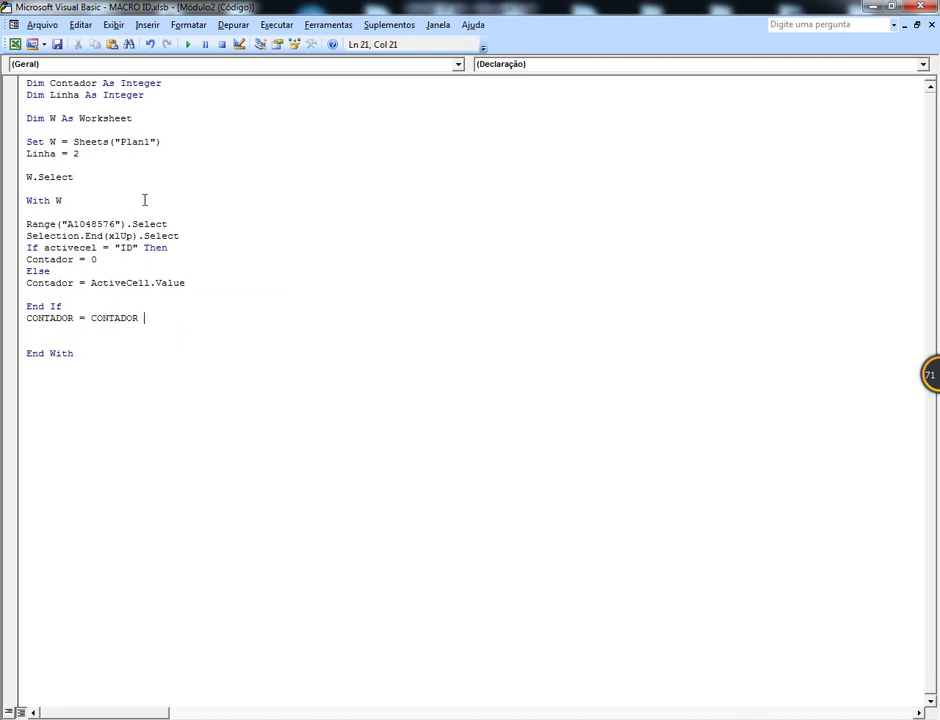
text(+1)
key(Return)
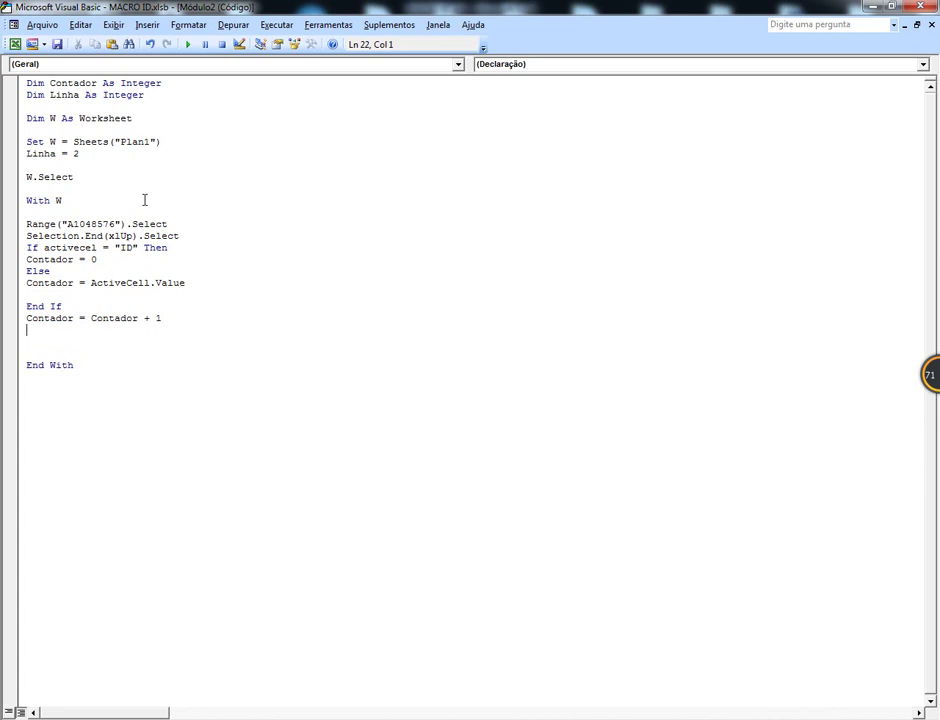
- Add ActiveCell.Offset(1, 0).Select and ActiveCell.Value = Contador
text(AC)
text(TIVE)
text(CELL)
text(.O)
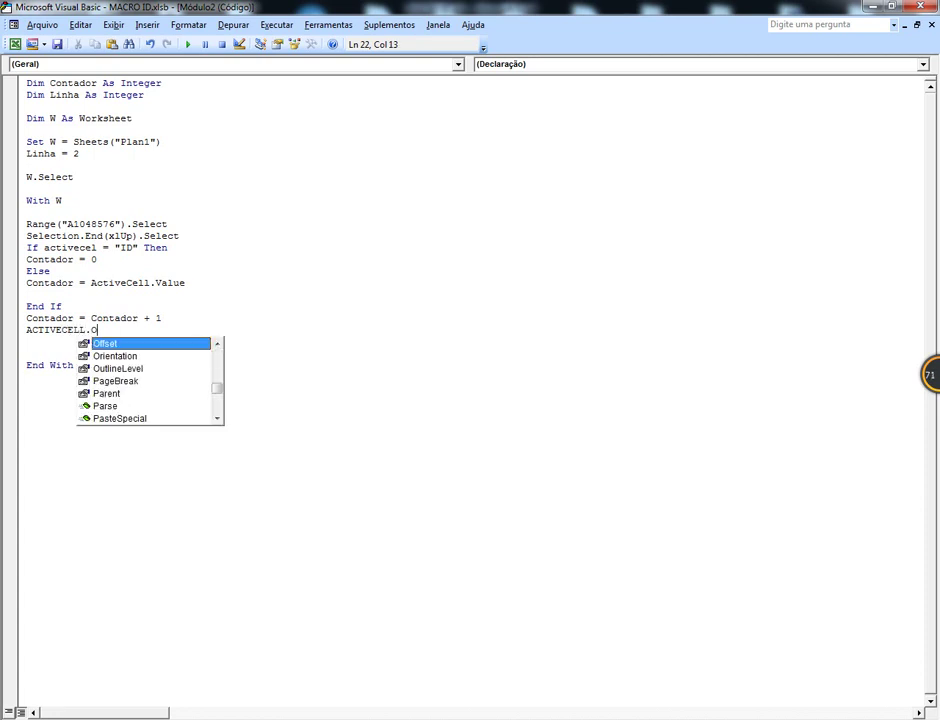
text(f)
key(Tab)
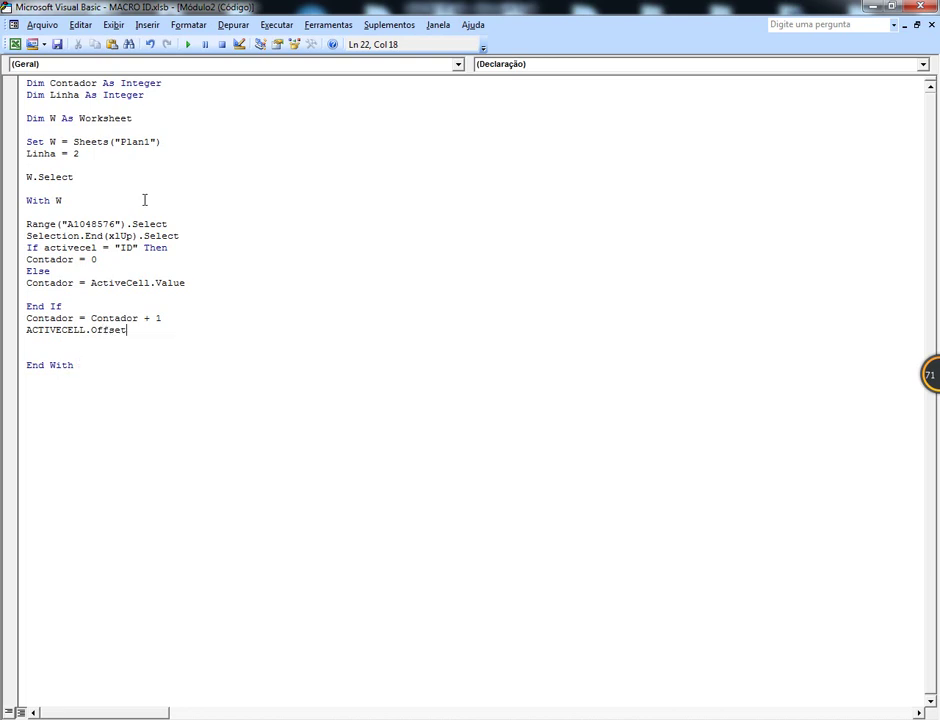
text((1)
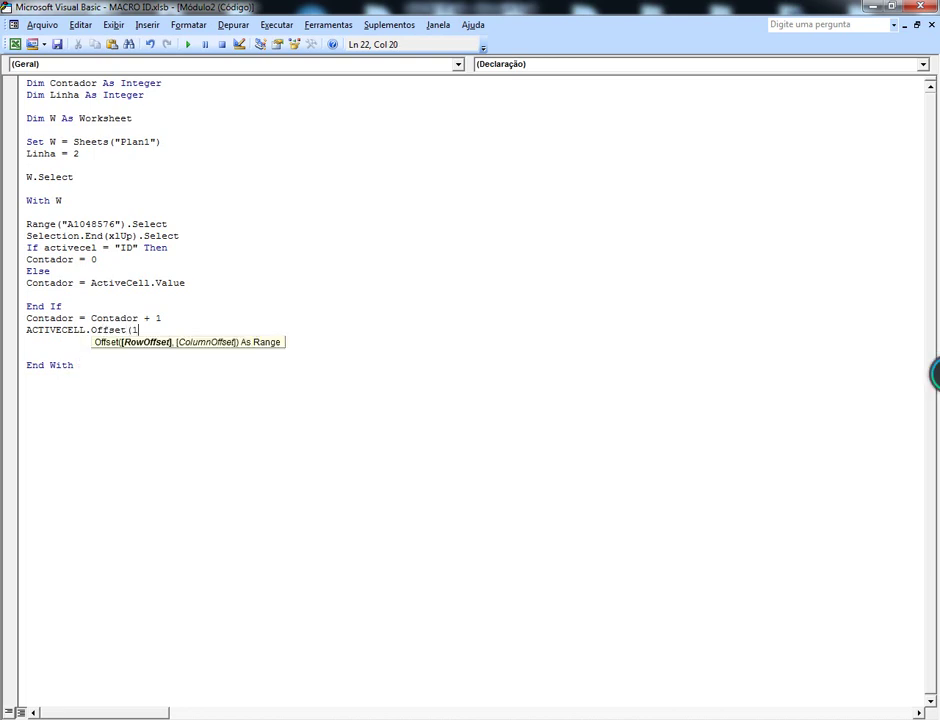
text(,0))
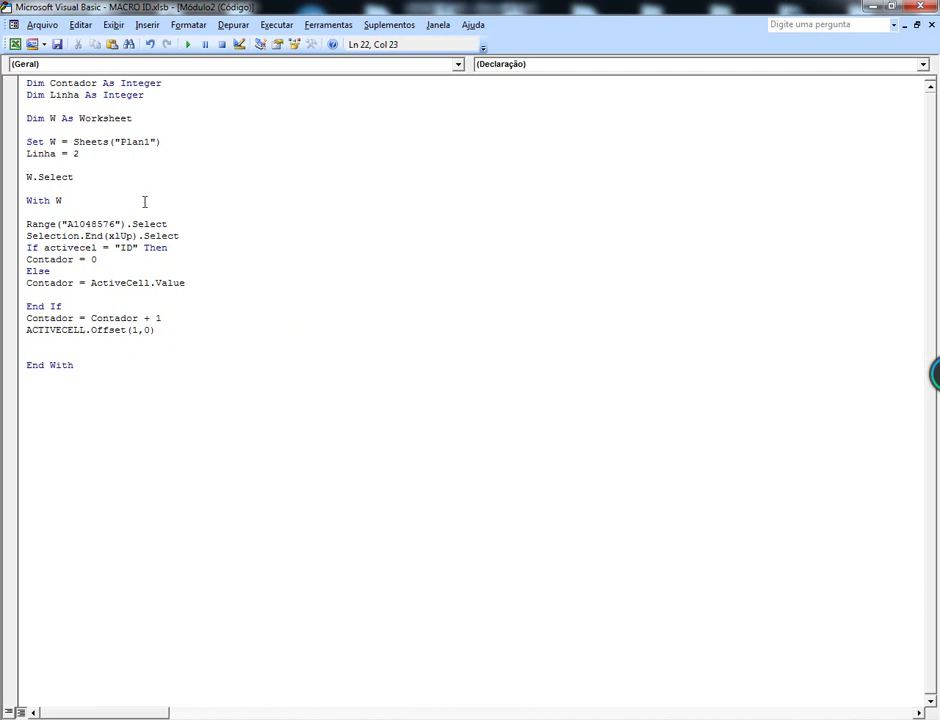
text(.S)
key(Return)
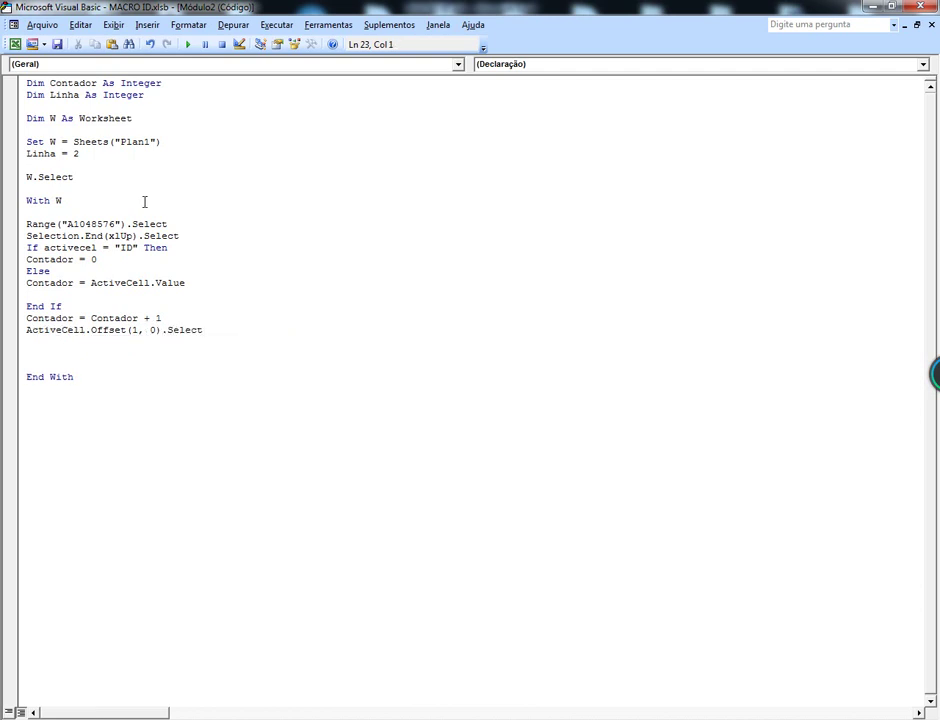
text(A)
text(CT)
text(I)
text(VECELL)
text(.VALUE)
text( = C)
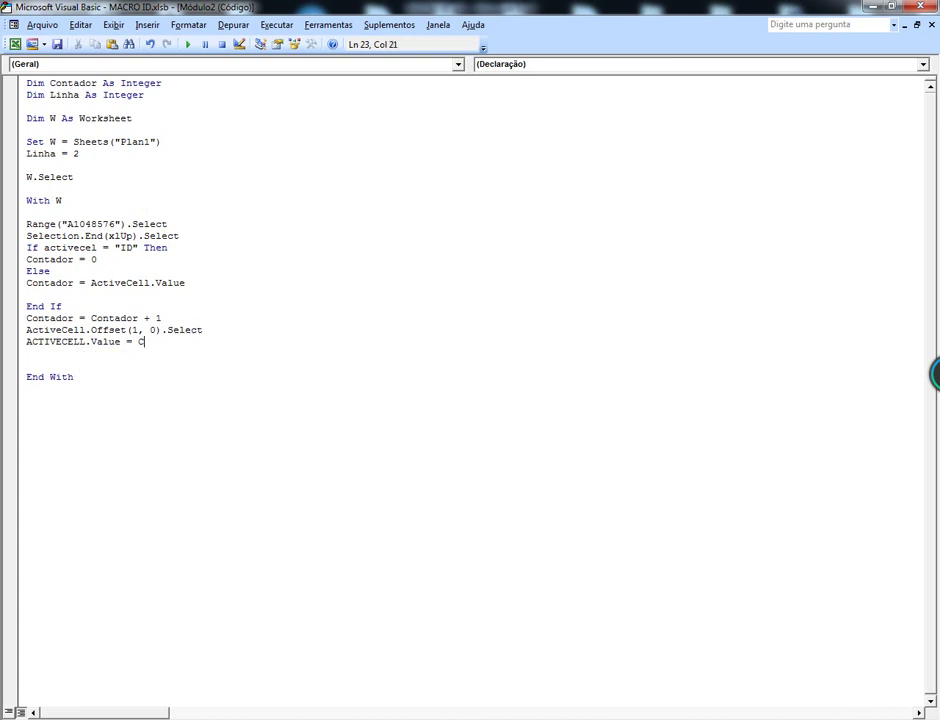
text(ONTADO)
text(R)
key(Return)
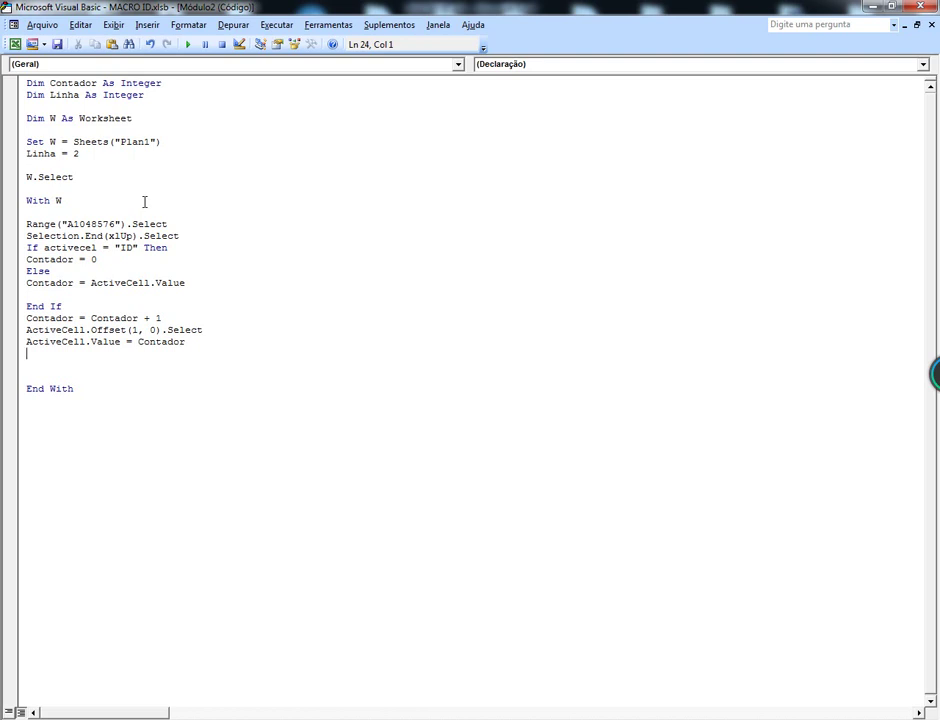
- Make room above the code and remove everything from Dim Contador to End With
click(63, 369)
click(28, 87)
key(Return)
key(Return)
key(Return)
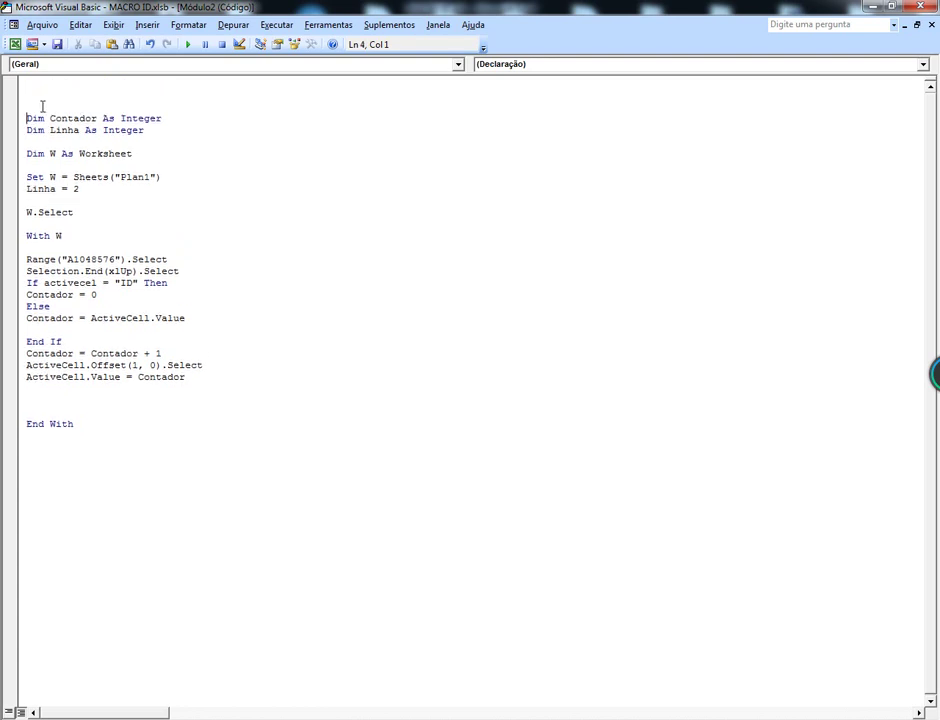
click(27, 94)
drag(27, 118, 122, 430)
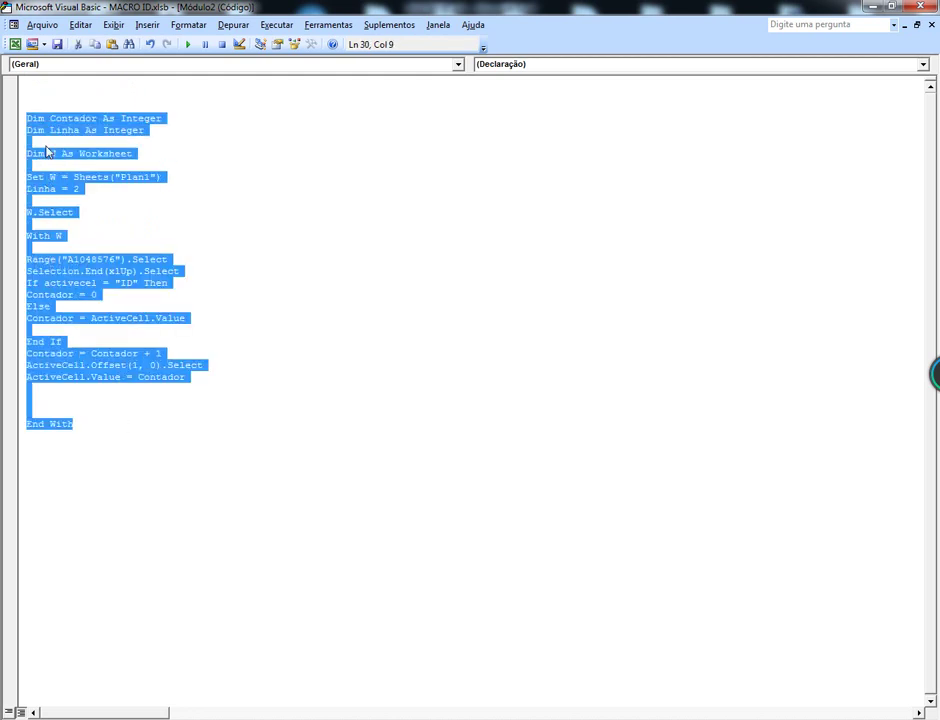
key(Delete)
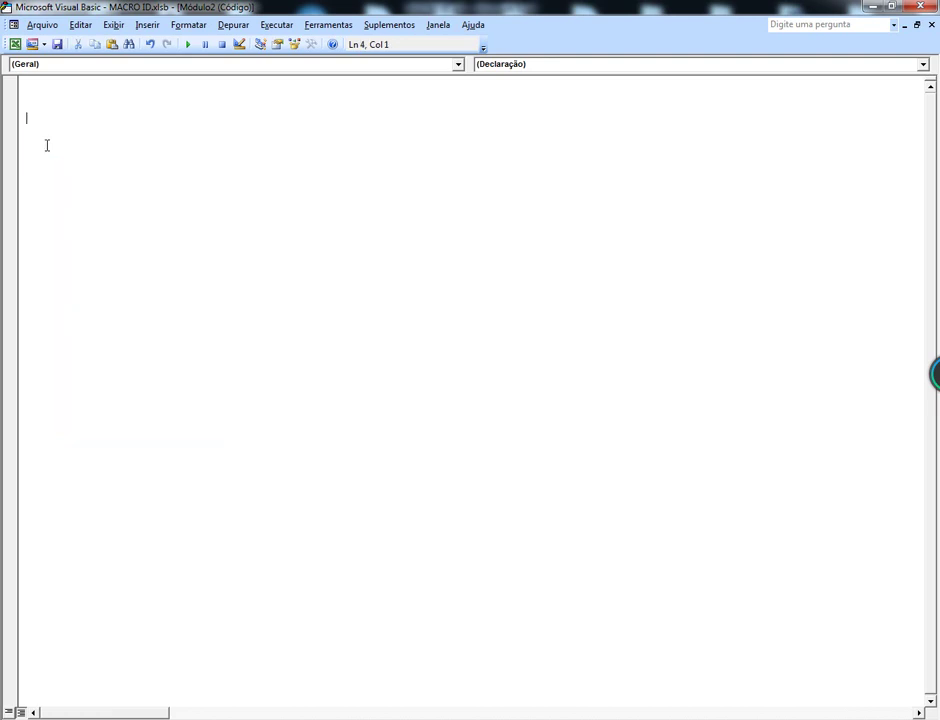
- Create Sub Insere_Id_Automatico with End Sub, fixing a typo in the name
text(SUB )
text(Inse)
text(re_)
text(Id)
text( Autooma)
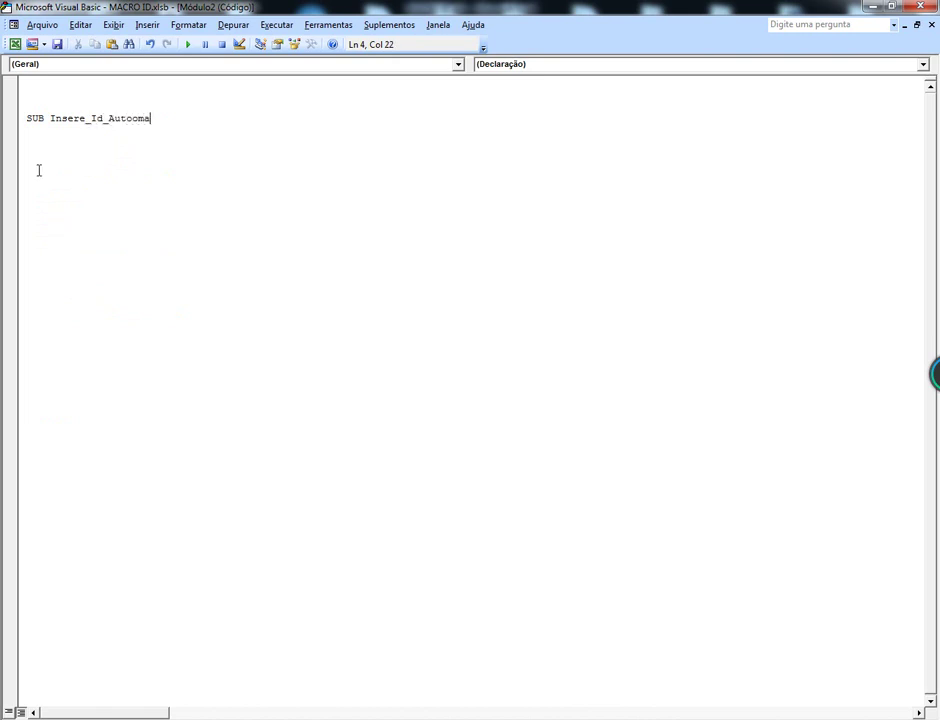
key(Left)
key(Left)
key(BackSpace)
key(Right)
key(Right)
text(tico)
key(Return)
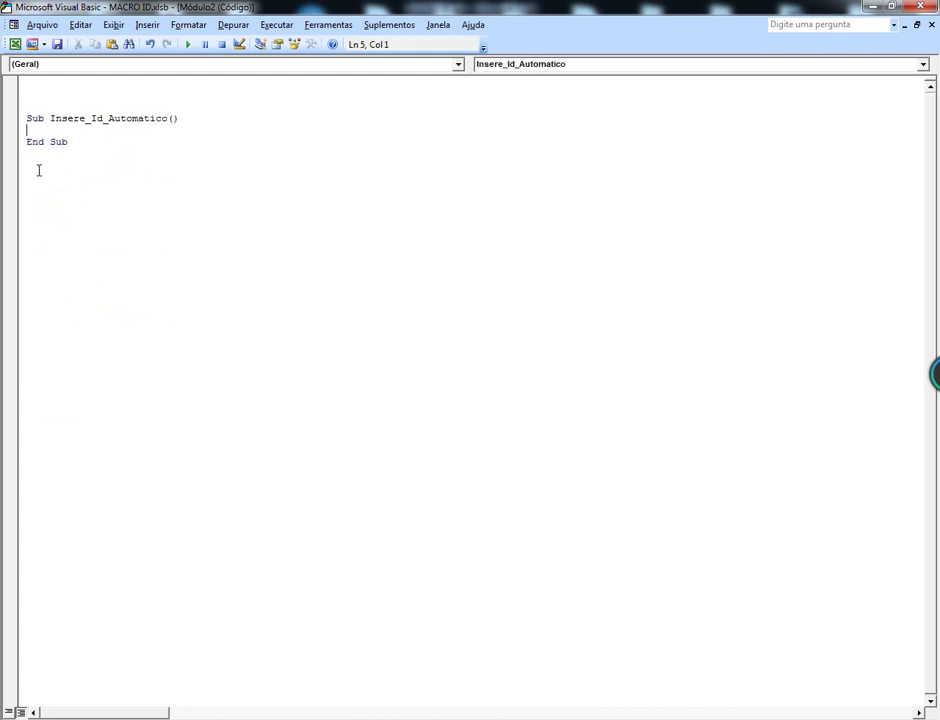
key(Return)
text(End With)
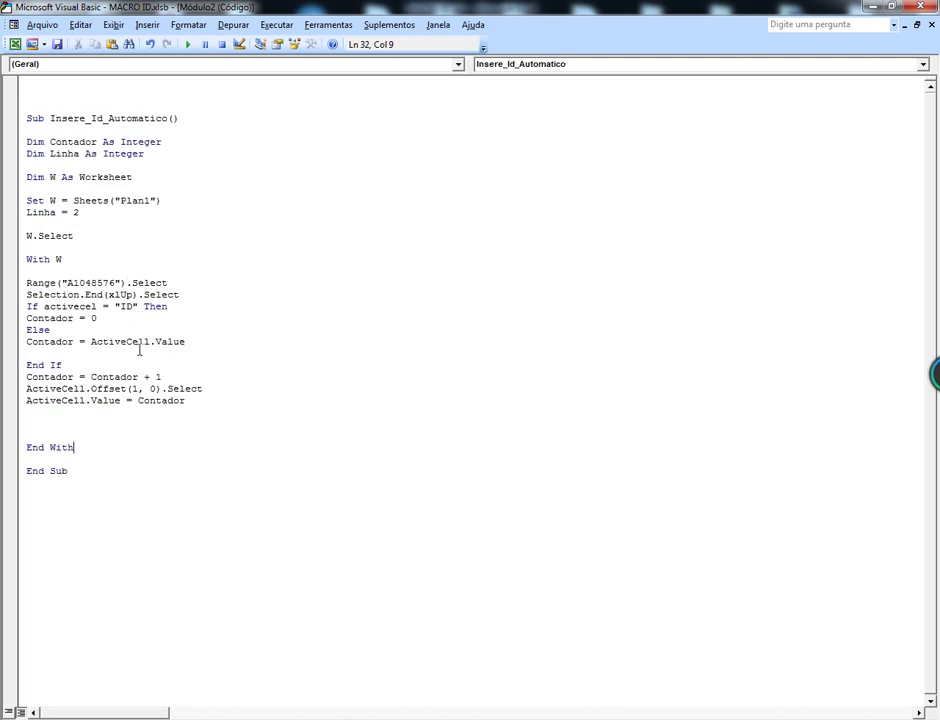
click(132, 328)
- Add Application.ScreenUpdating = False above the Dim declarations
click(22, 143)
key(Return)
key(Return)
key(Up)
key(Up)
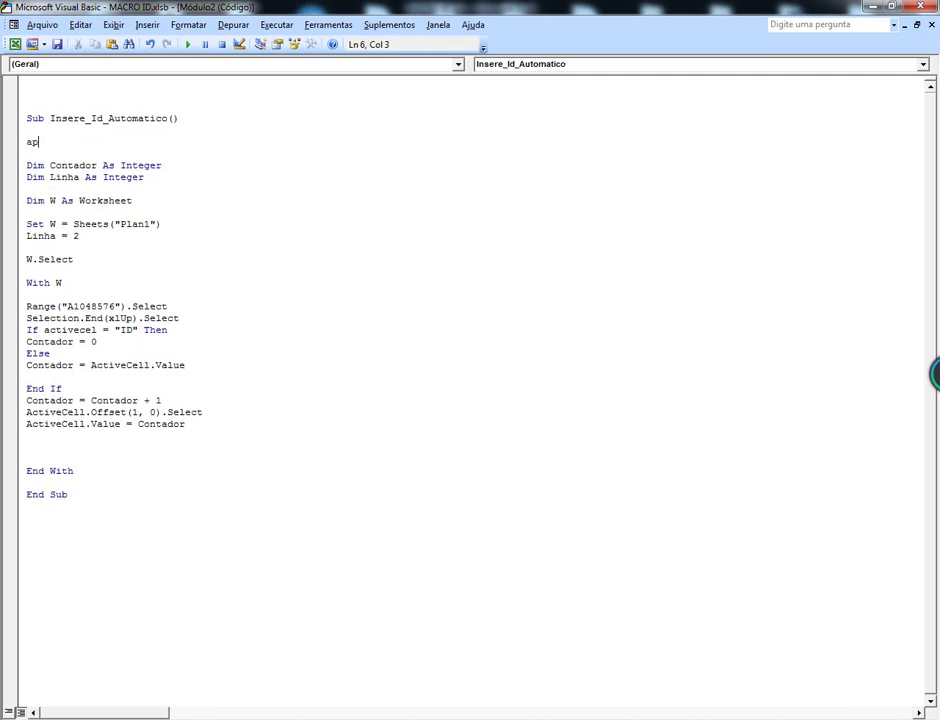
text(plicati)
text(on.sc)
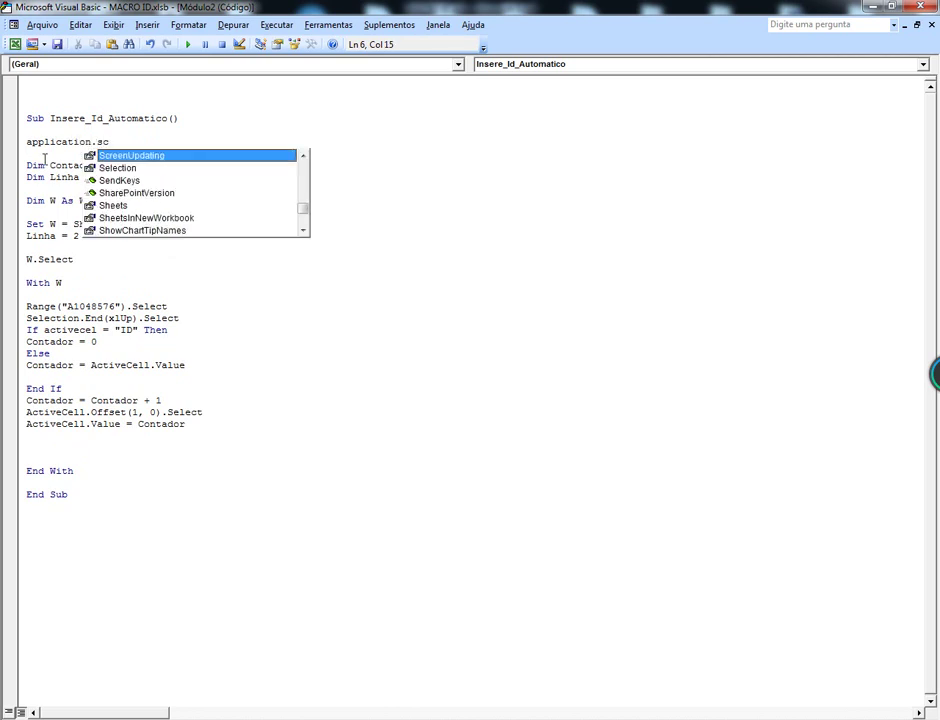
text( =)
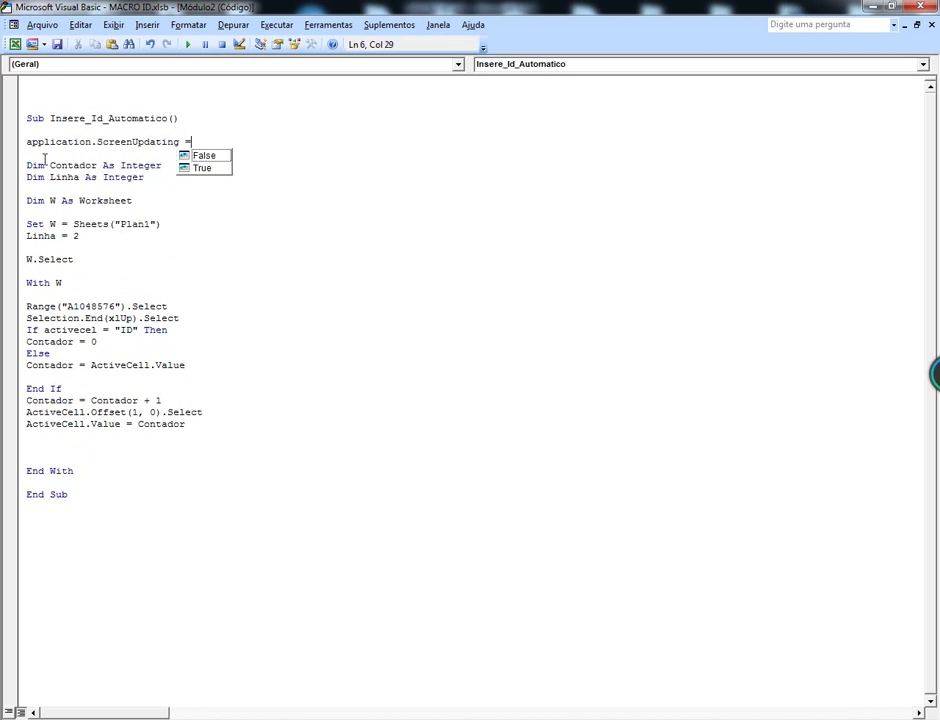
key(Down)
key(Tab)
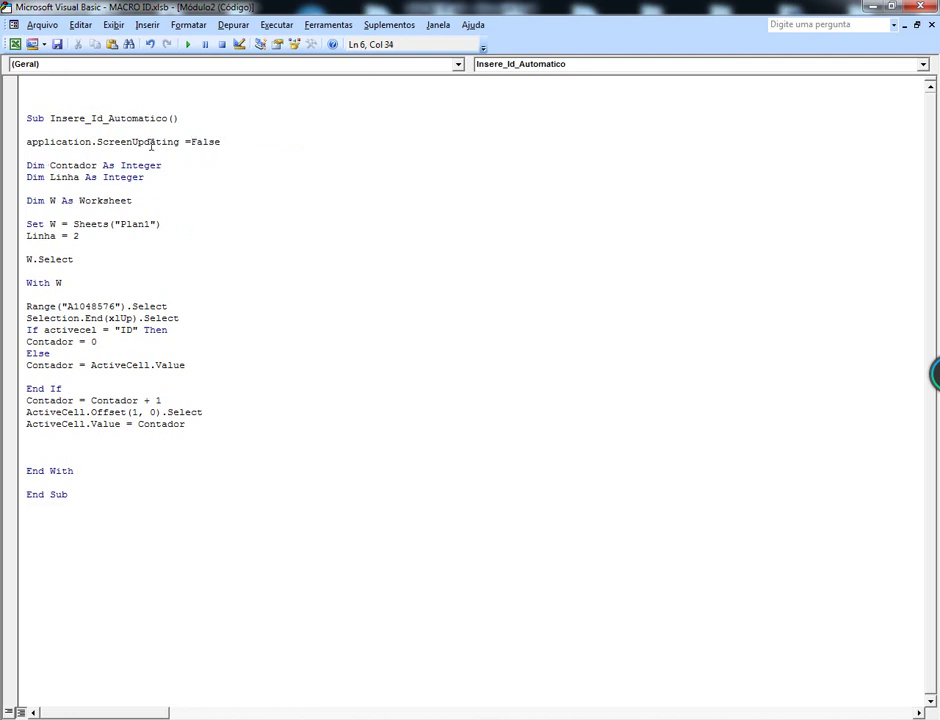
- Copy the ScreenUpdating line below End With and change its value to True
mouse_move(232, 145)
mouse_down()
mouse_move(140, 165)
mouse_move(24, 142)
mouse_up()
key(ctrl+c)
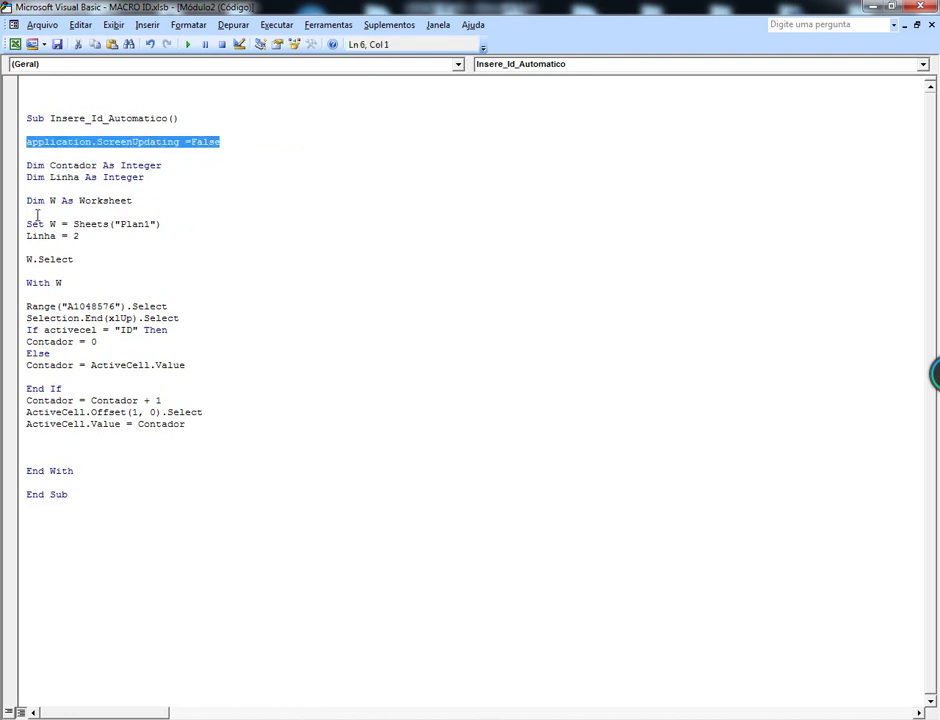
click(44, 486)
key(ctrl+v)
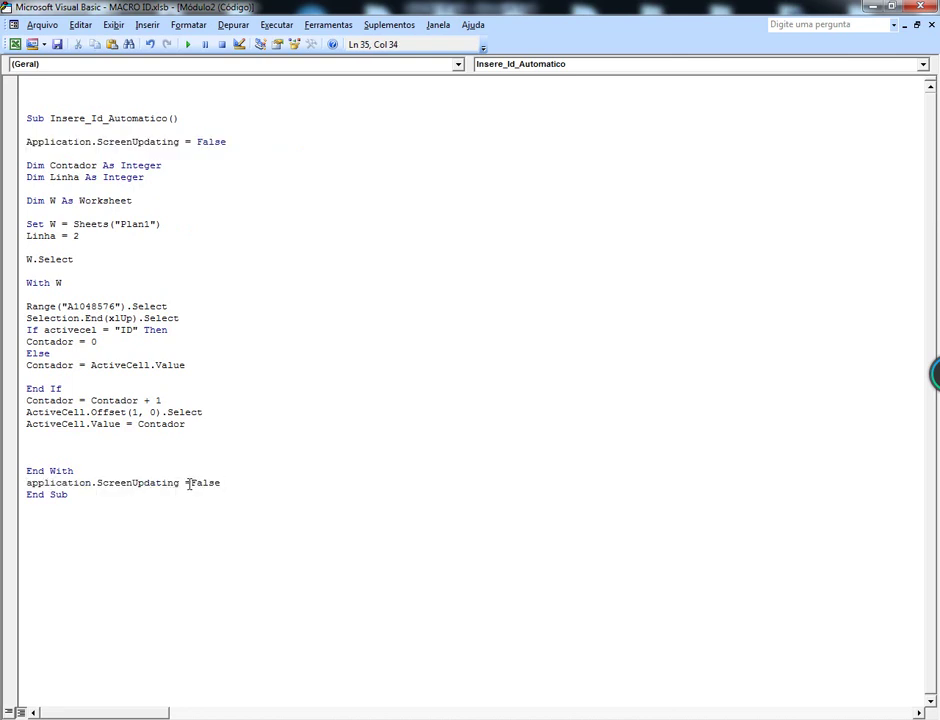
drag(190, 483, 221, 483)
key(BackSpace)
text(tu)
text(rue)
click(392, 295)
- Assign the Insere_Id_Automatico macro to the Id Automatico shape on Plan1
click(15, 44)
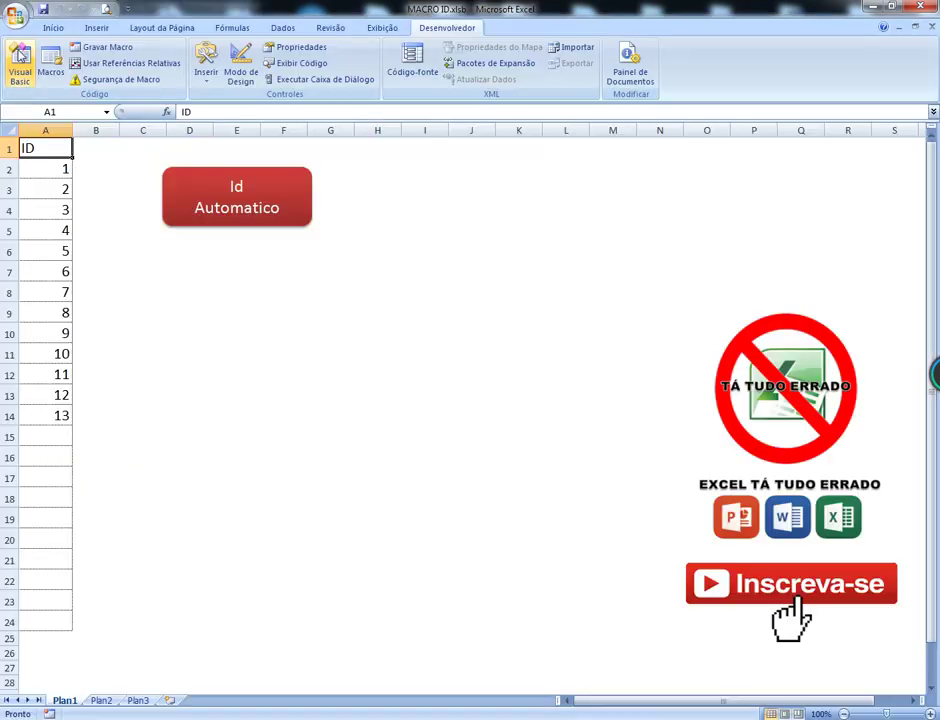
right_click(295, 212)
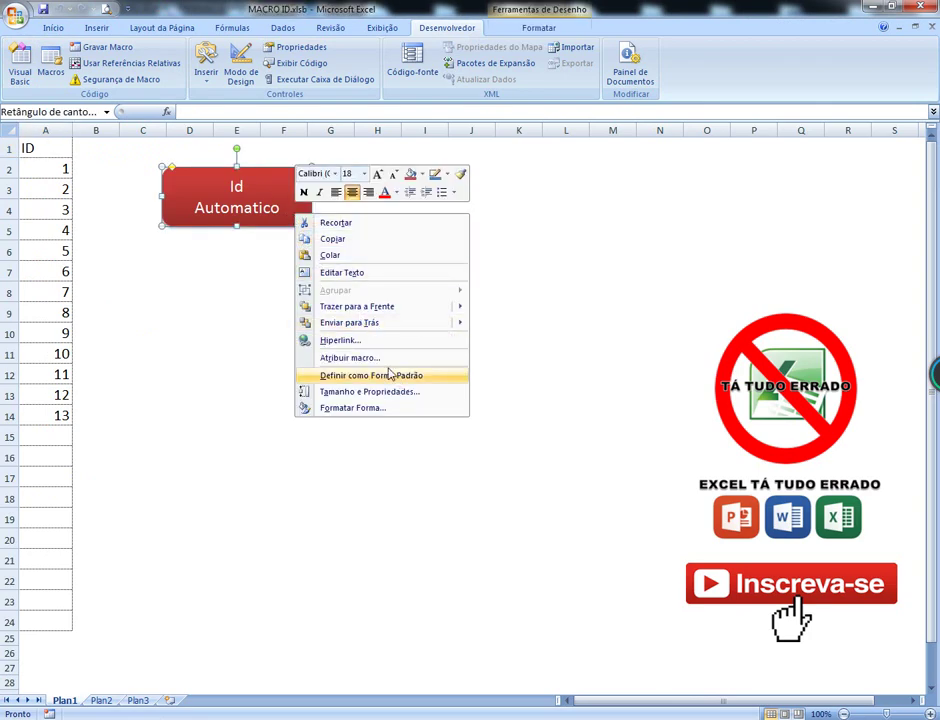
click(376, 358)
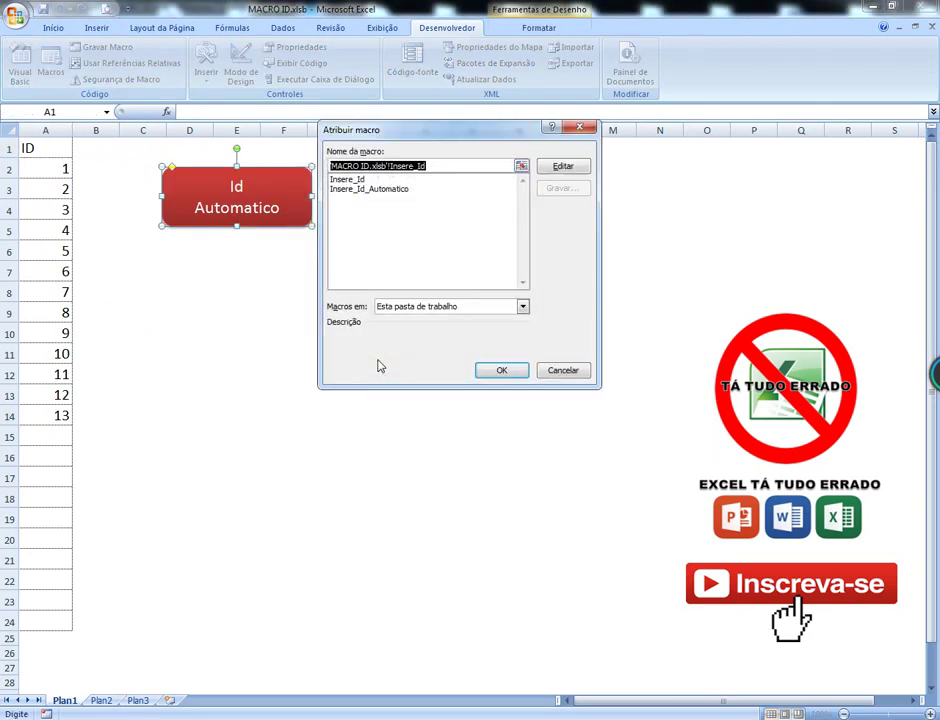
click(376, 190)
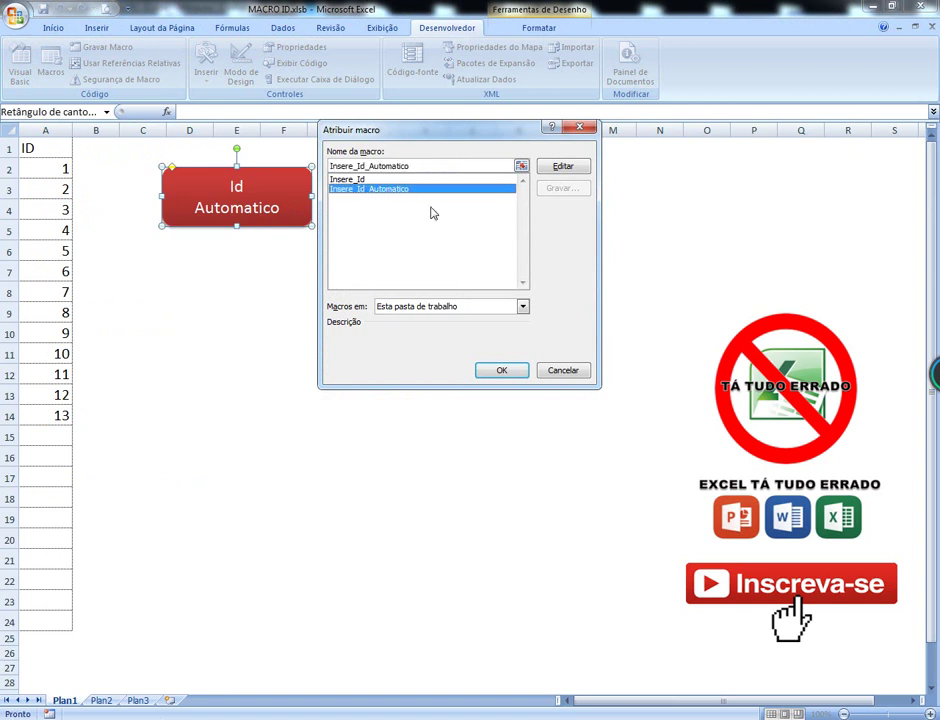
click(501, 370)
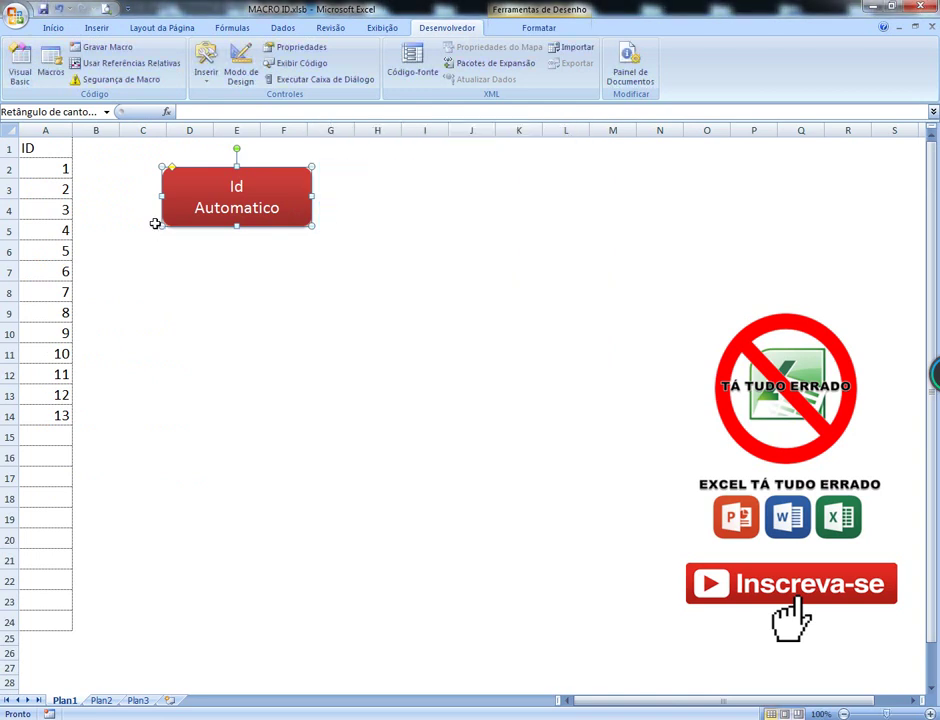
mouse_move(61, 168)
mouse_down()
mouse_move(73, 355)
mouse_move(63, 414)
mouse_up()
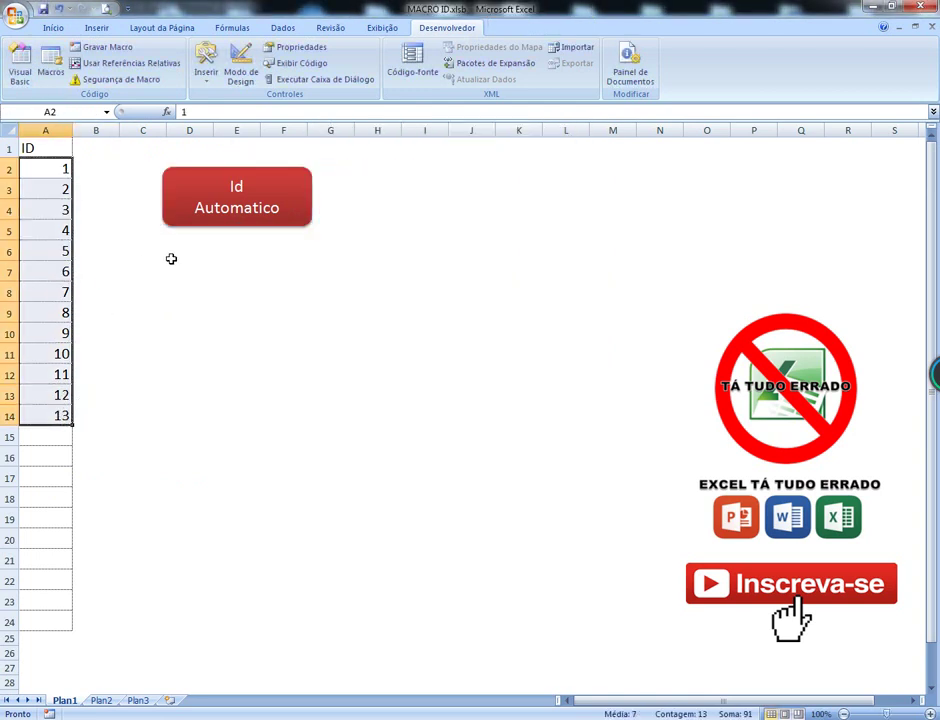
- Delete the IDs in A2:A14, run Id Automatico, and debug the type-mismatch error
key(Delete)
click(195, 293)
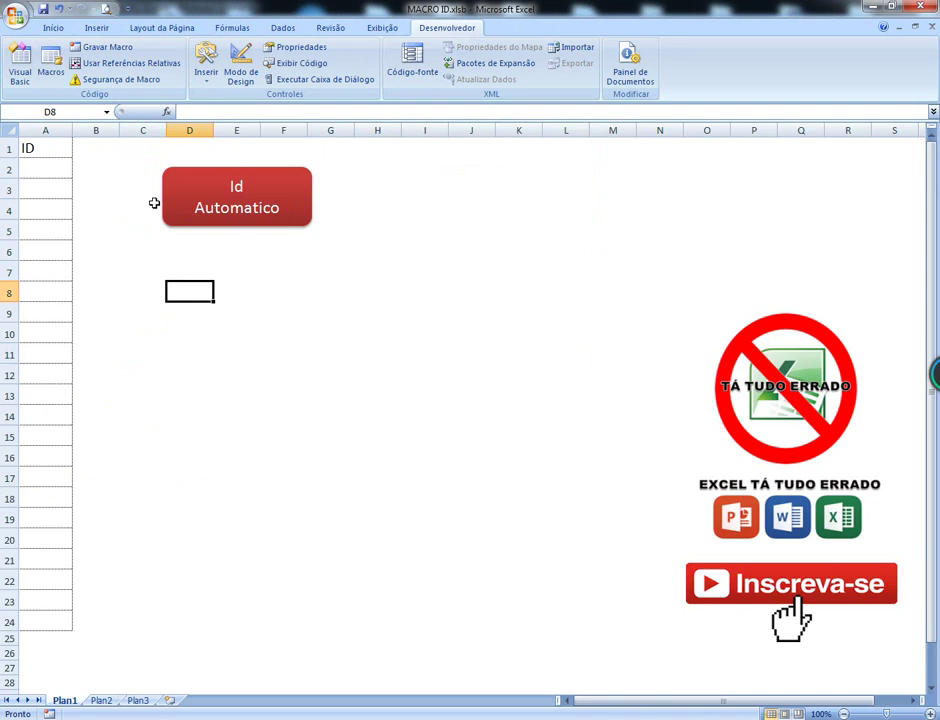
click(301, 224)
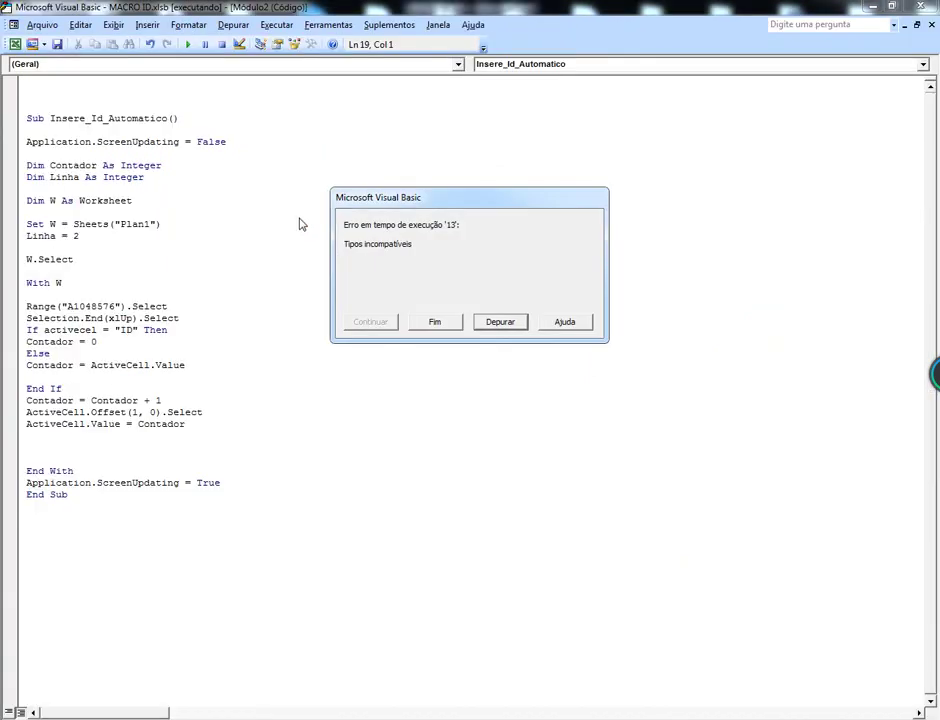
click(502, 322)
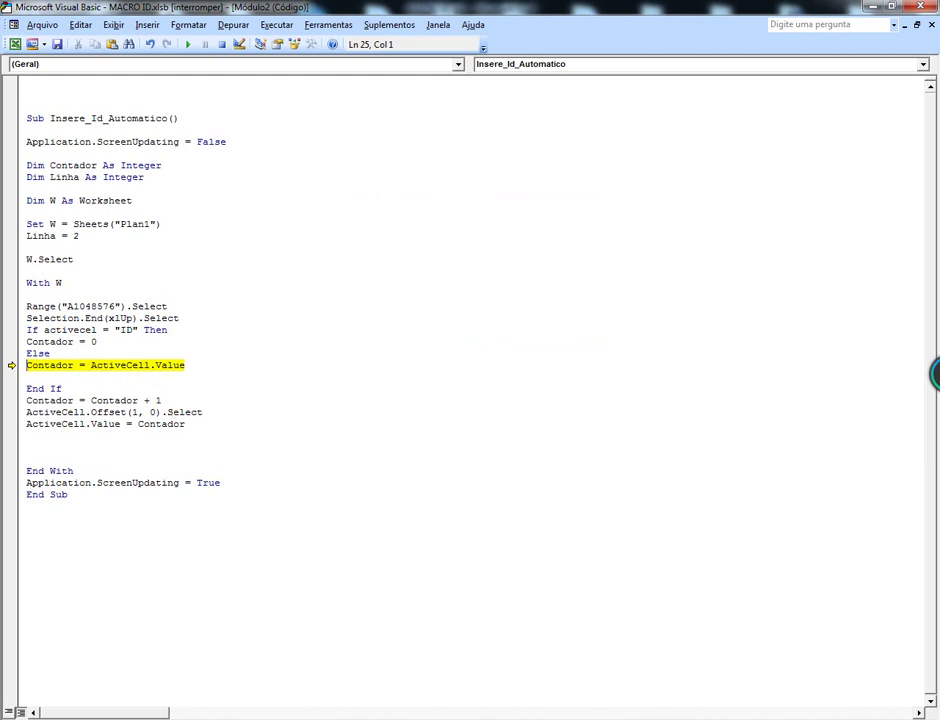
- Make the If line read If ActiveCell = "ID" Then, and reset the paused run
click(772, 668)
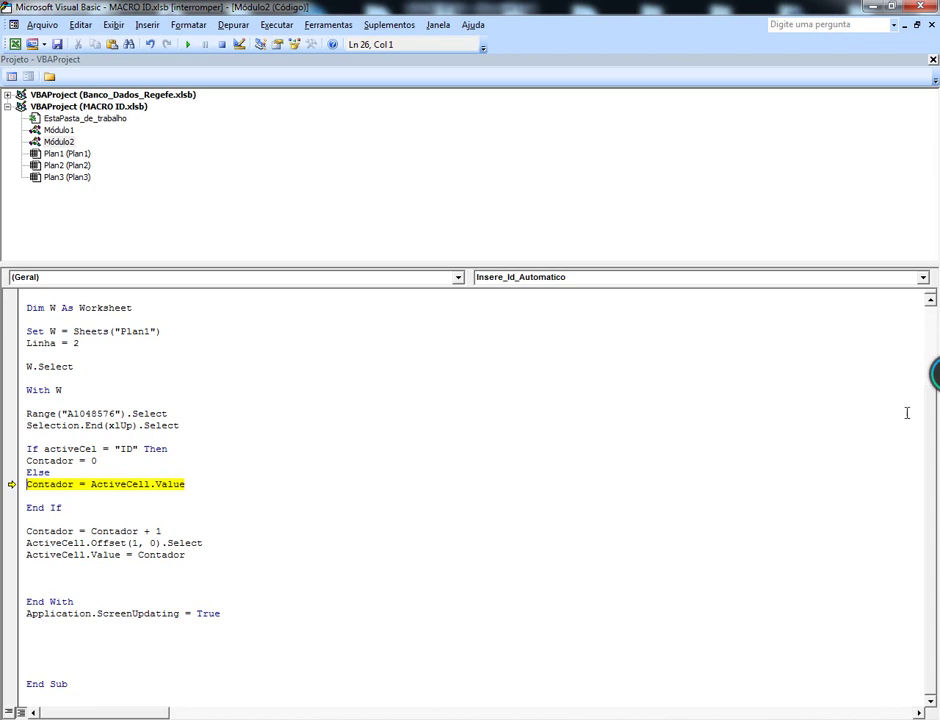
click(95, 451)
text(l)
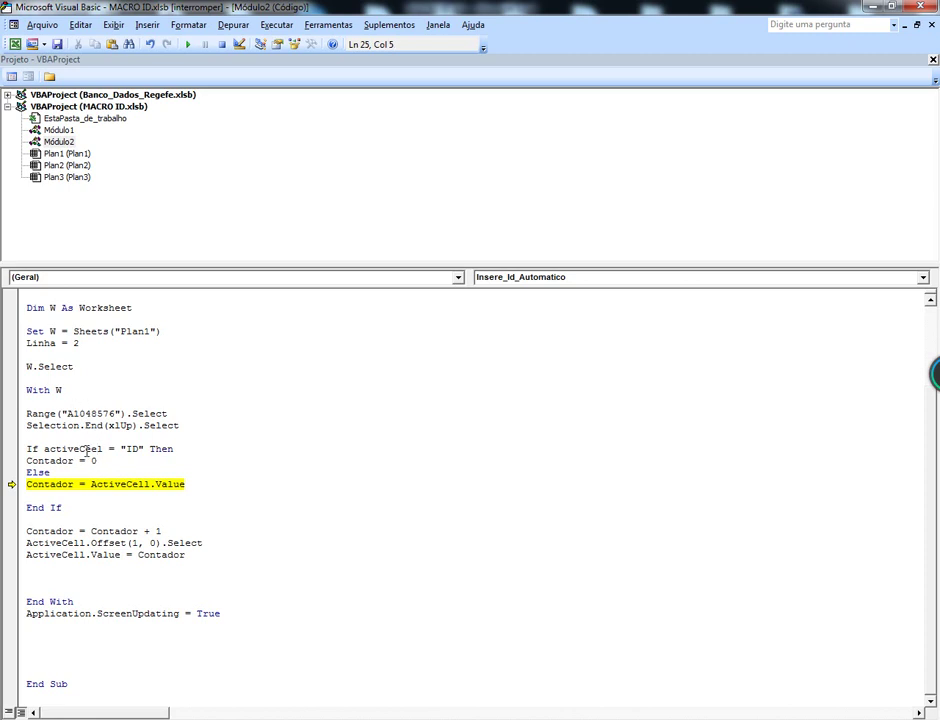
click(93, 450)
click(100, 462)
click(222, 44)
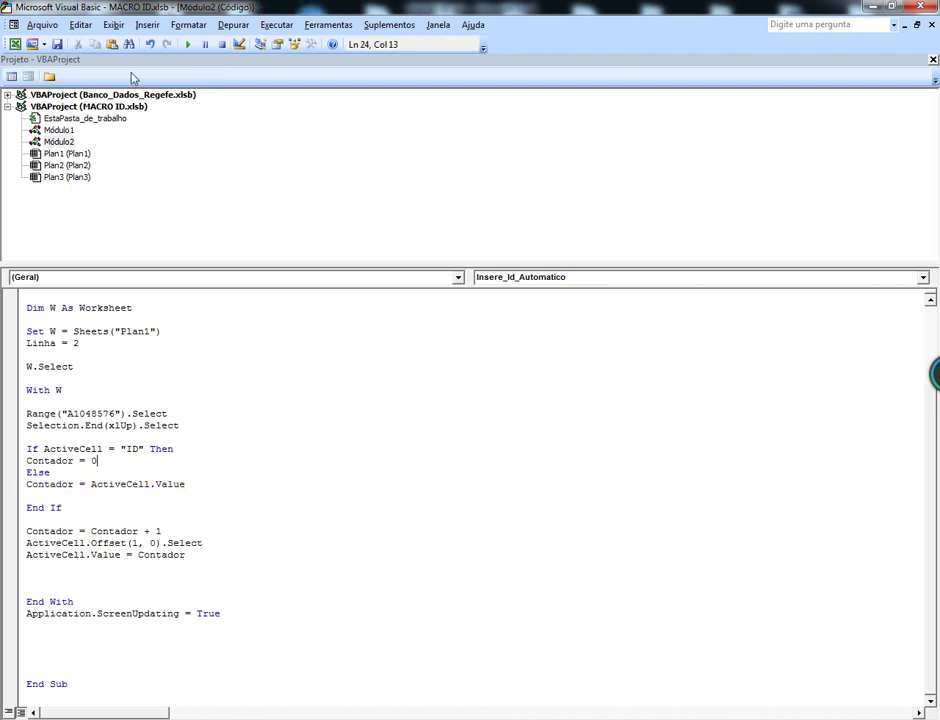
- Back in Excel, run Id Automatico repeatedly to fill A2:A17 with IDs 1 through 16
click(15, 44)
click(287, 218)
click(288, 218)
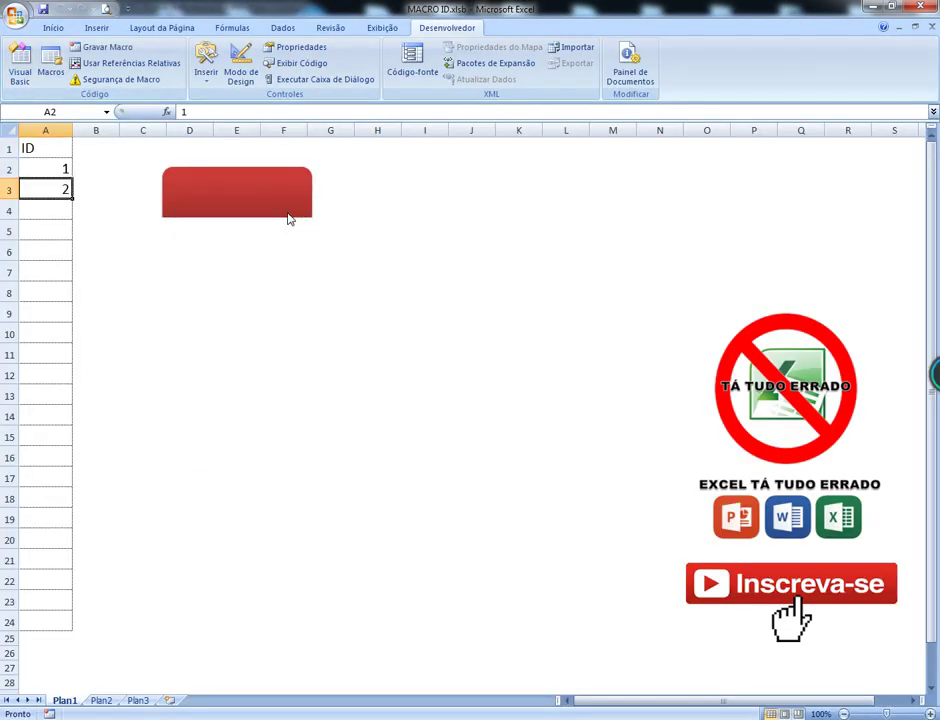
click(287, 218)
click(287, 218)
click(287, 218)
click(287, 218)
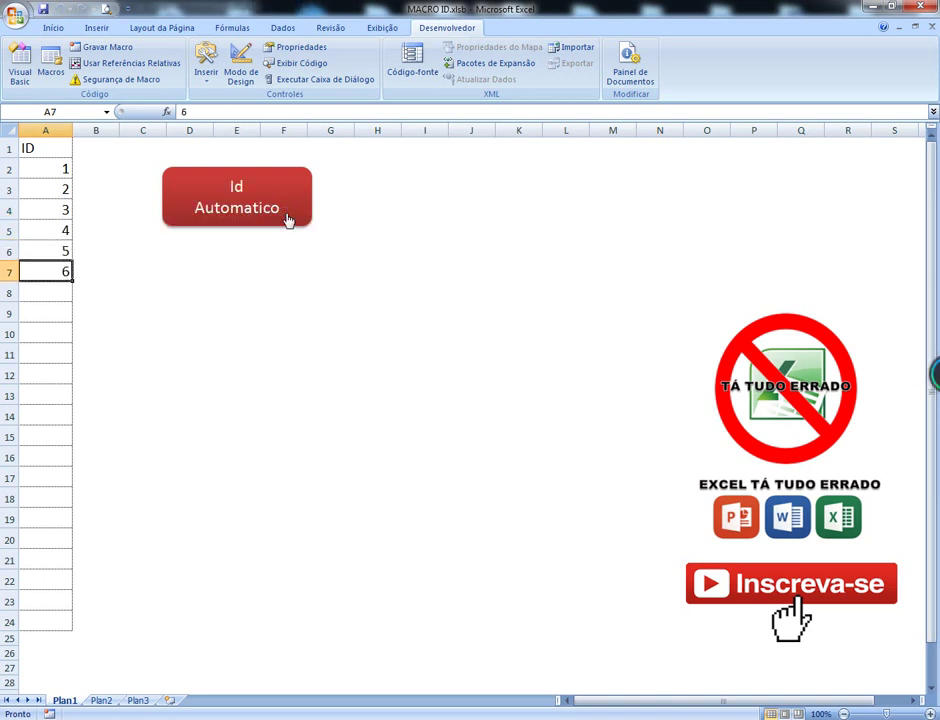
click(287, 218)
click(287, 218)
click(288, 219)
click(288, 219)
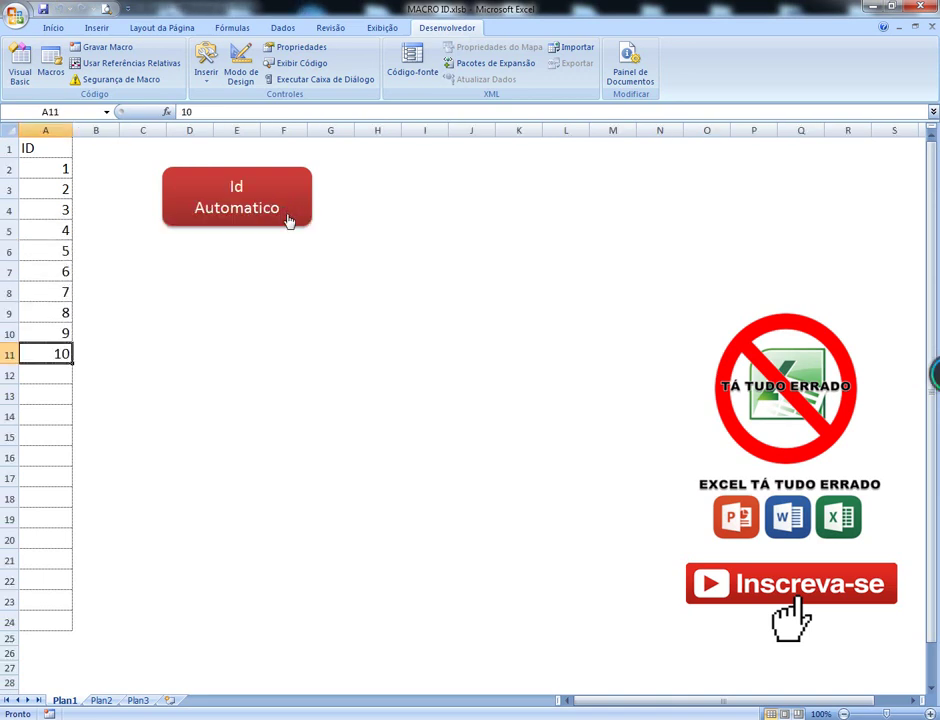
click(288, 219)
click(289, 220)
click(290, 220)
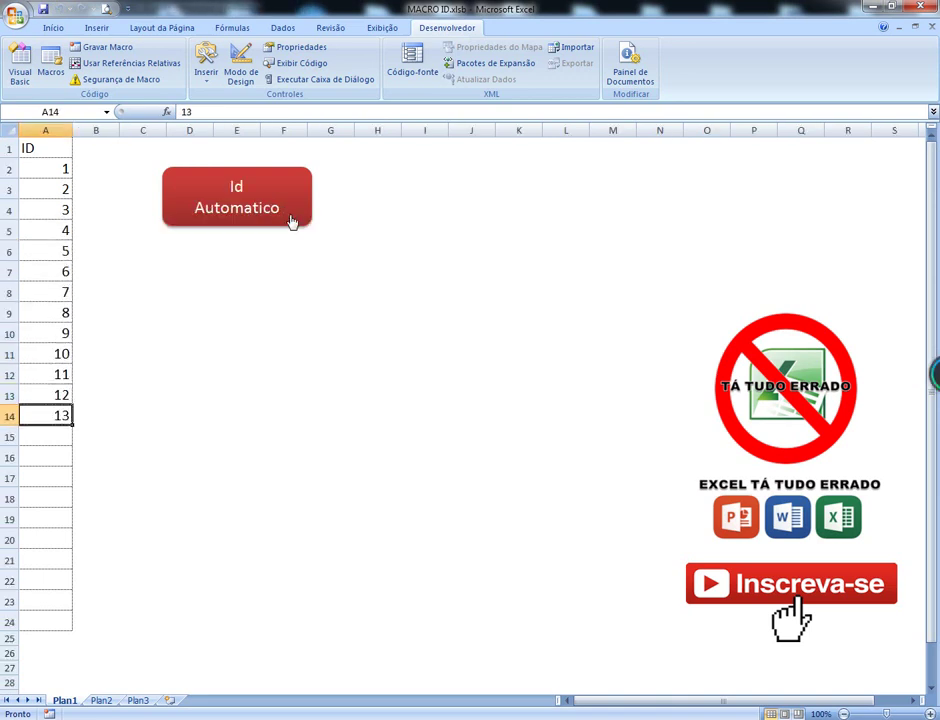
click(291, 221)
click(291, 221)
click(291, 221)
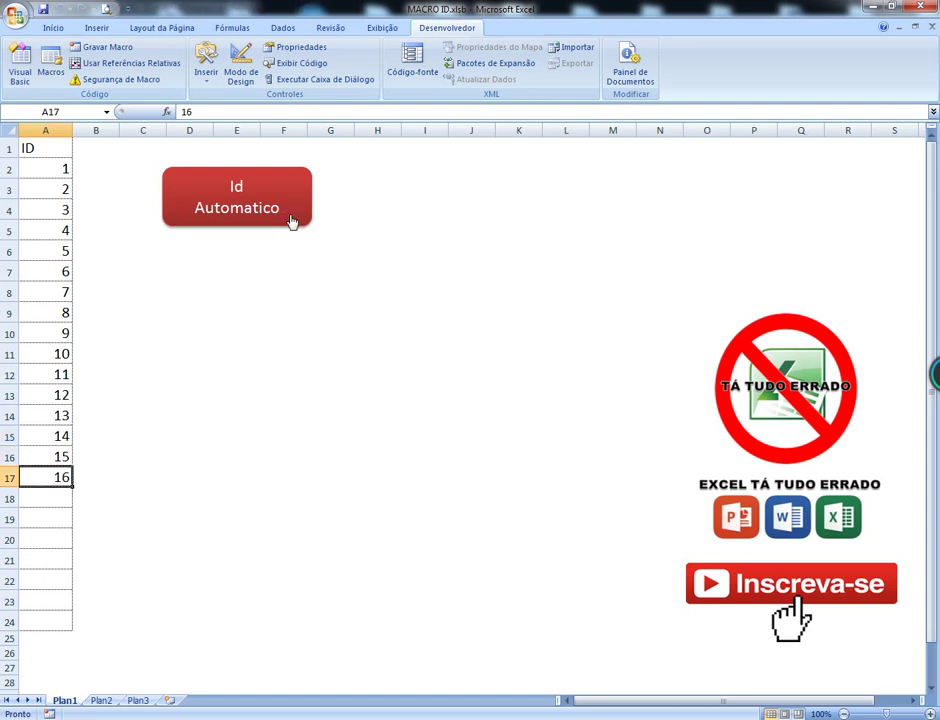